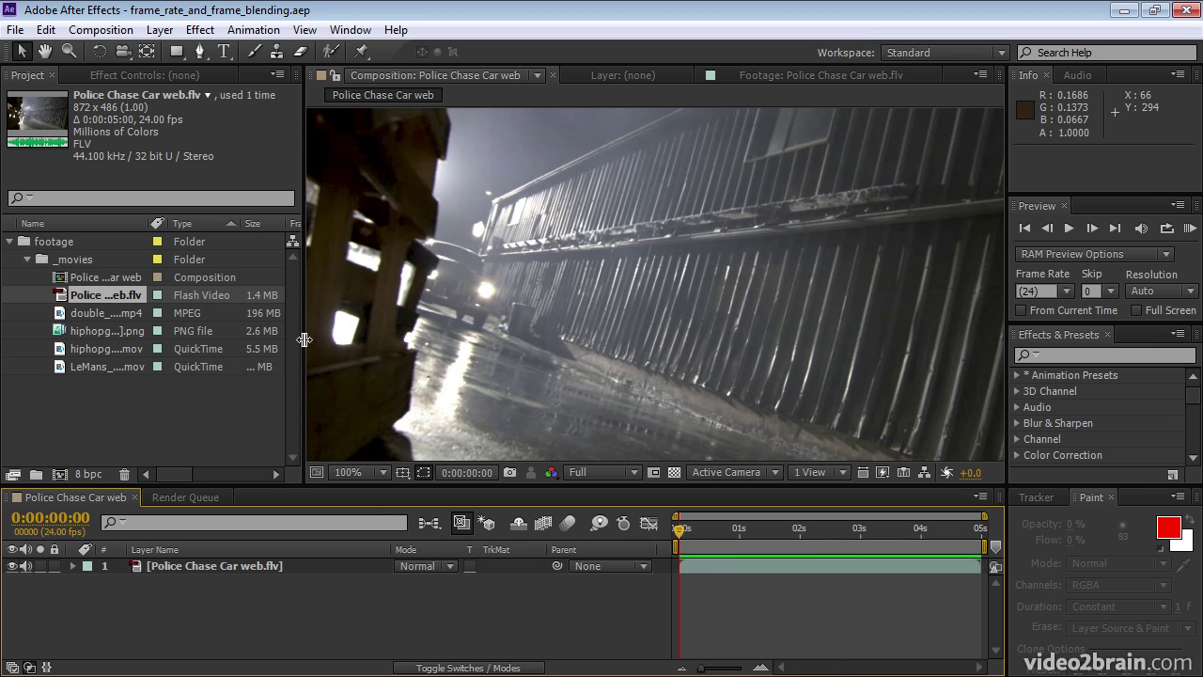
- Select the Police Chase Car web.flv layer and cue the current time to 0:00:02:02
left_click(236, 566)
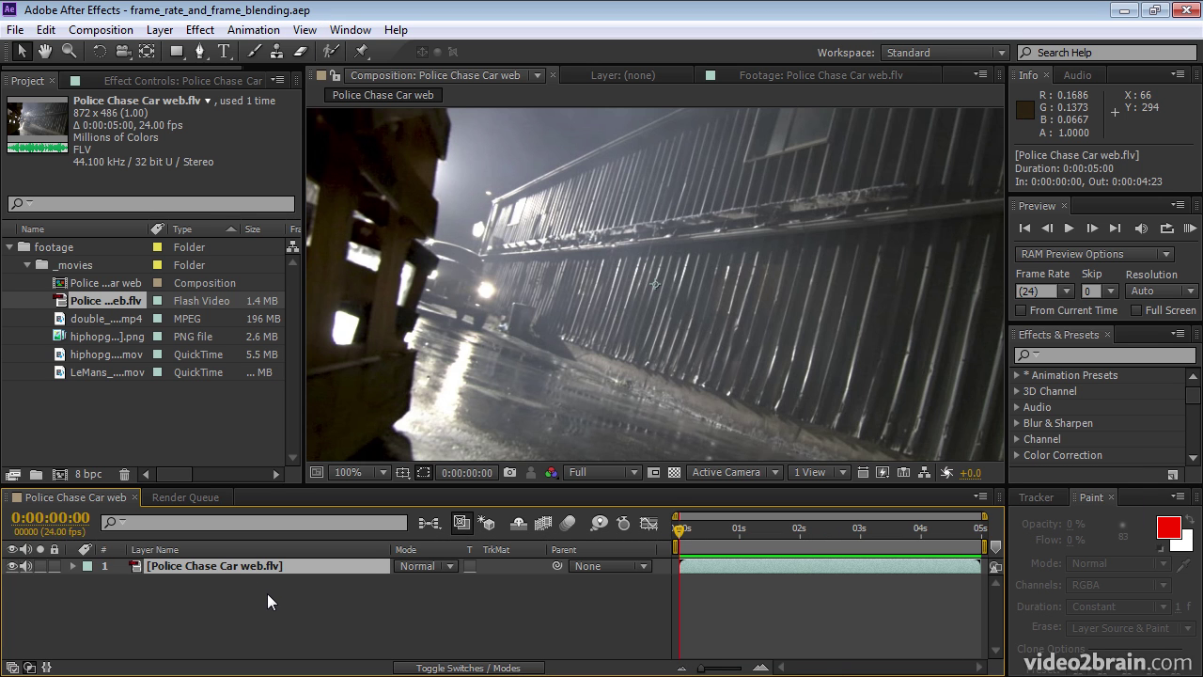
left_click_drag(678, 528, 805, 532)
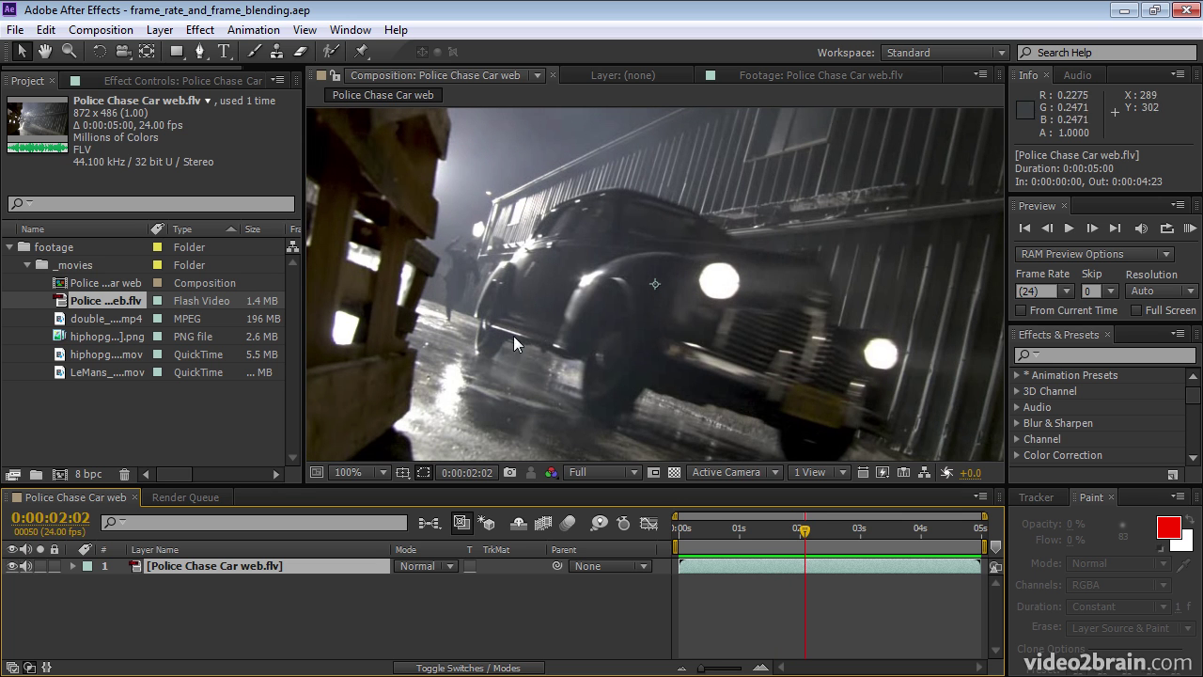
left_click(157, 30)
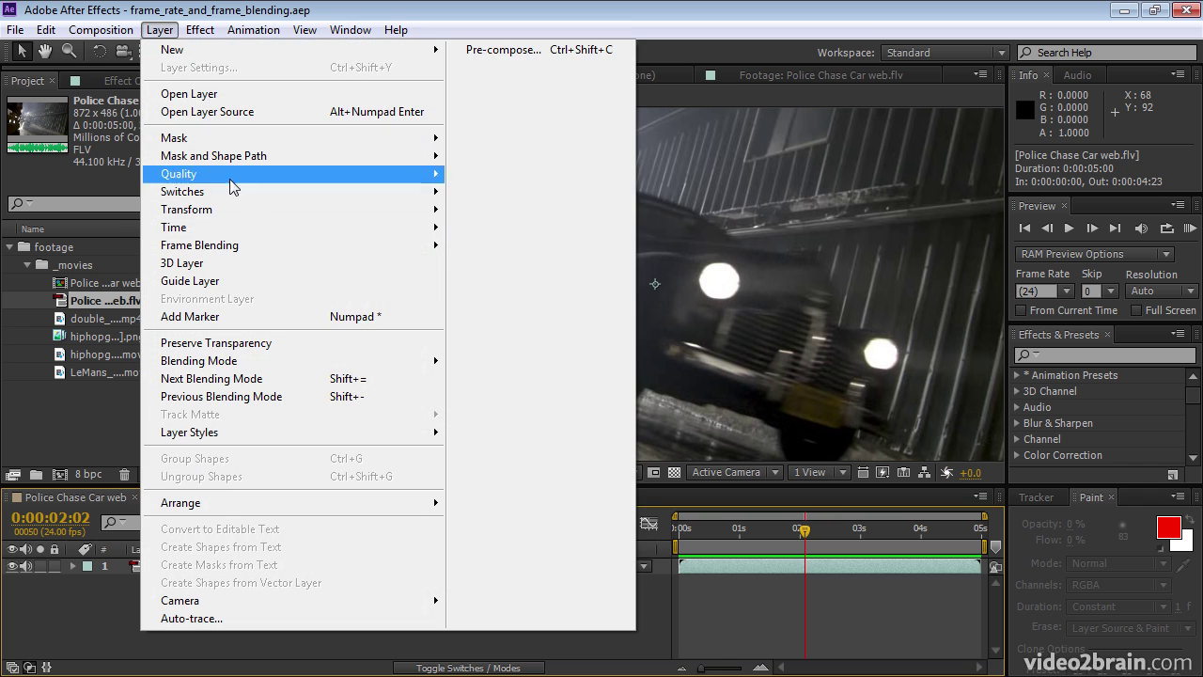
mouse_move(235, 227)
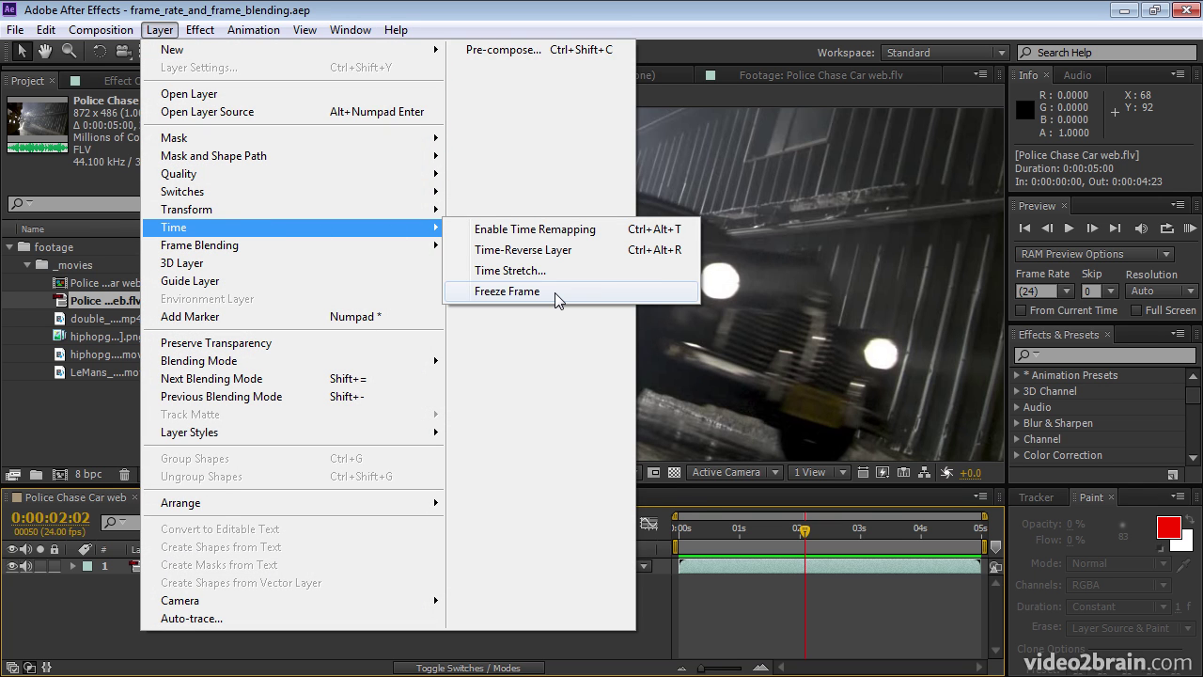
left_click(555, 295)
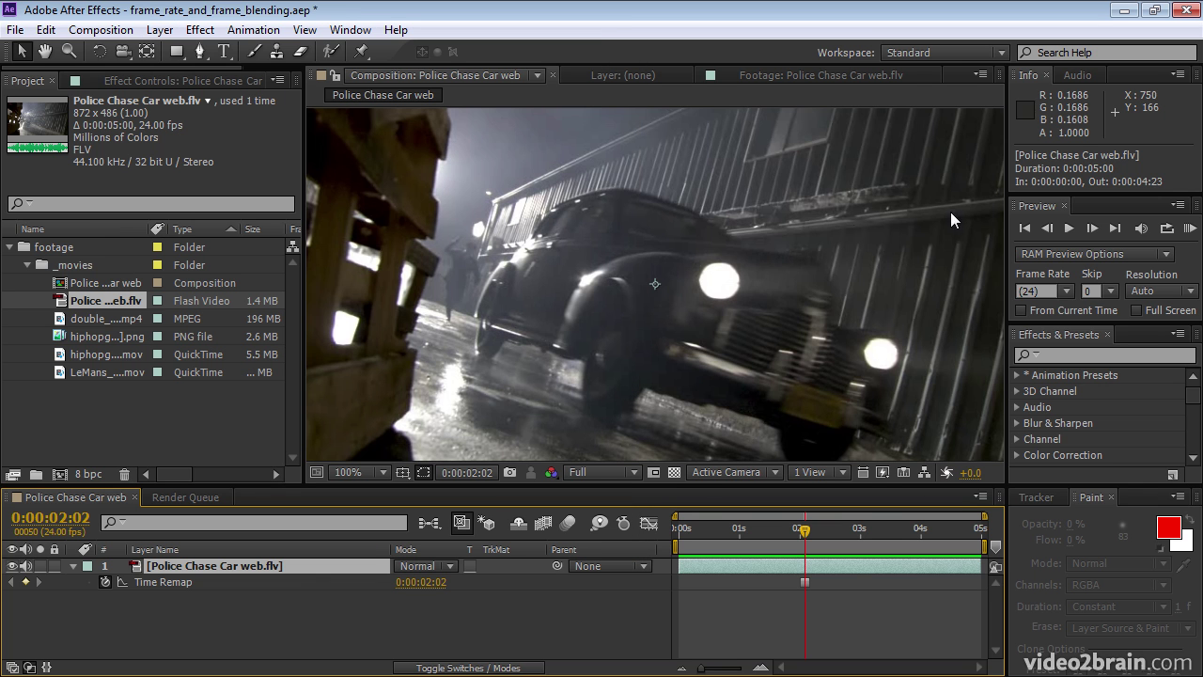
left_click(1190, 228)
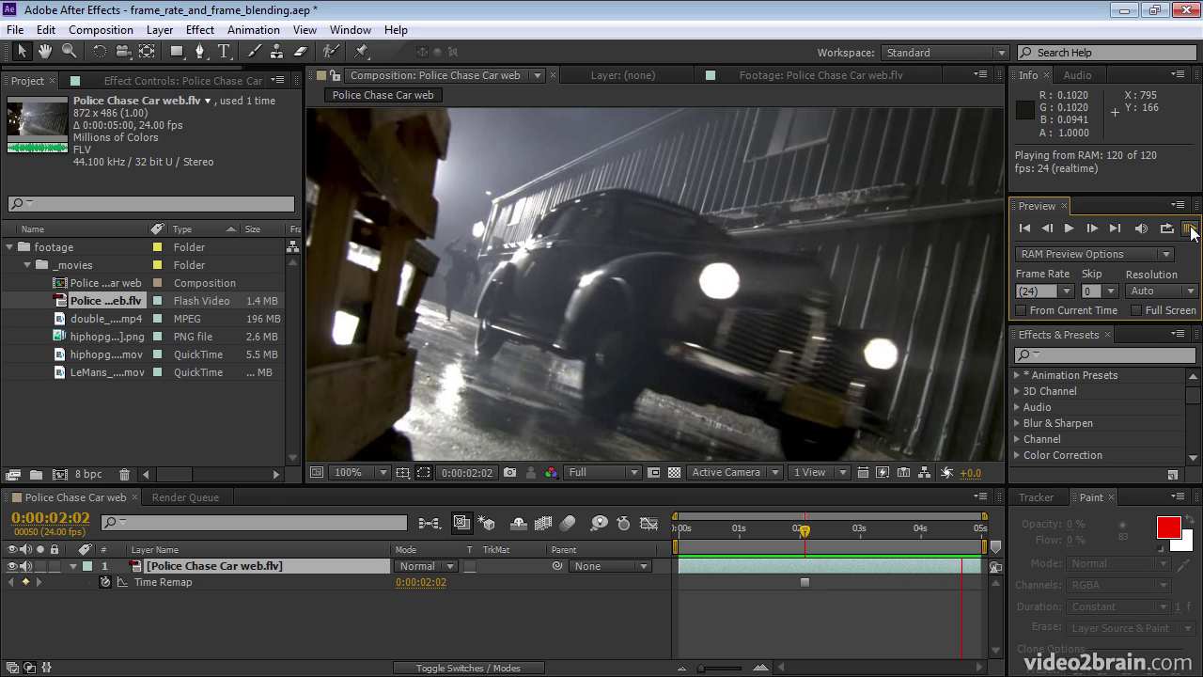
left_click(1190, 229)
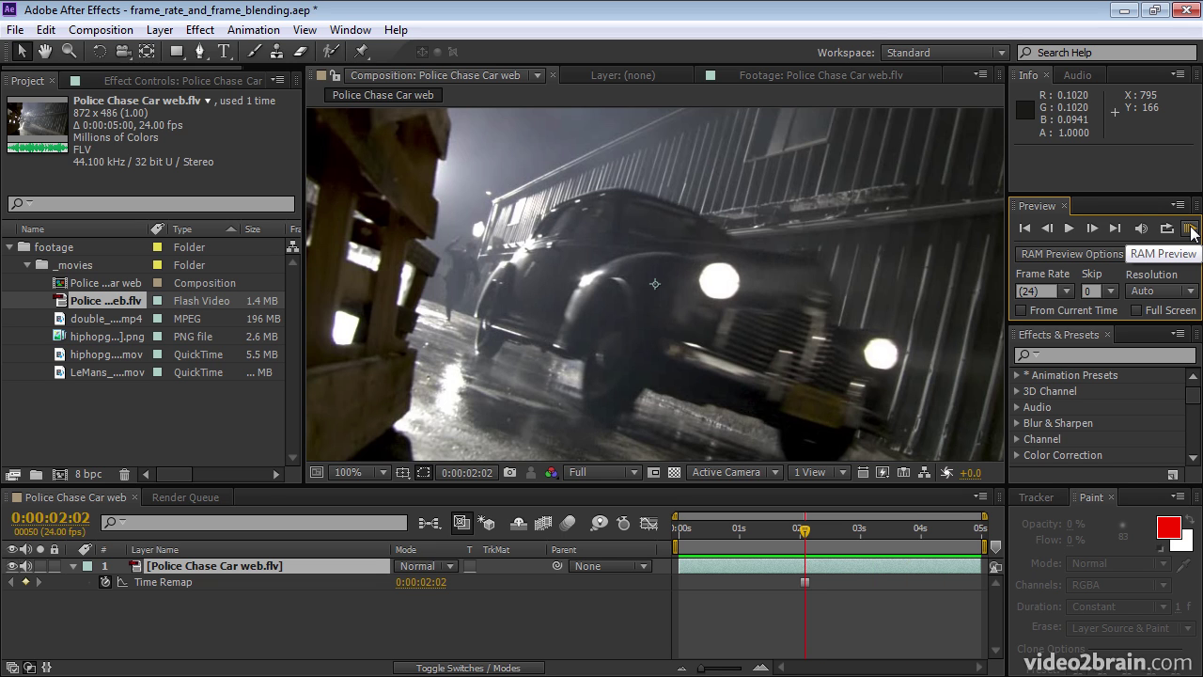
key("ctrl+z")
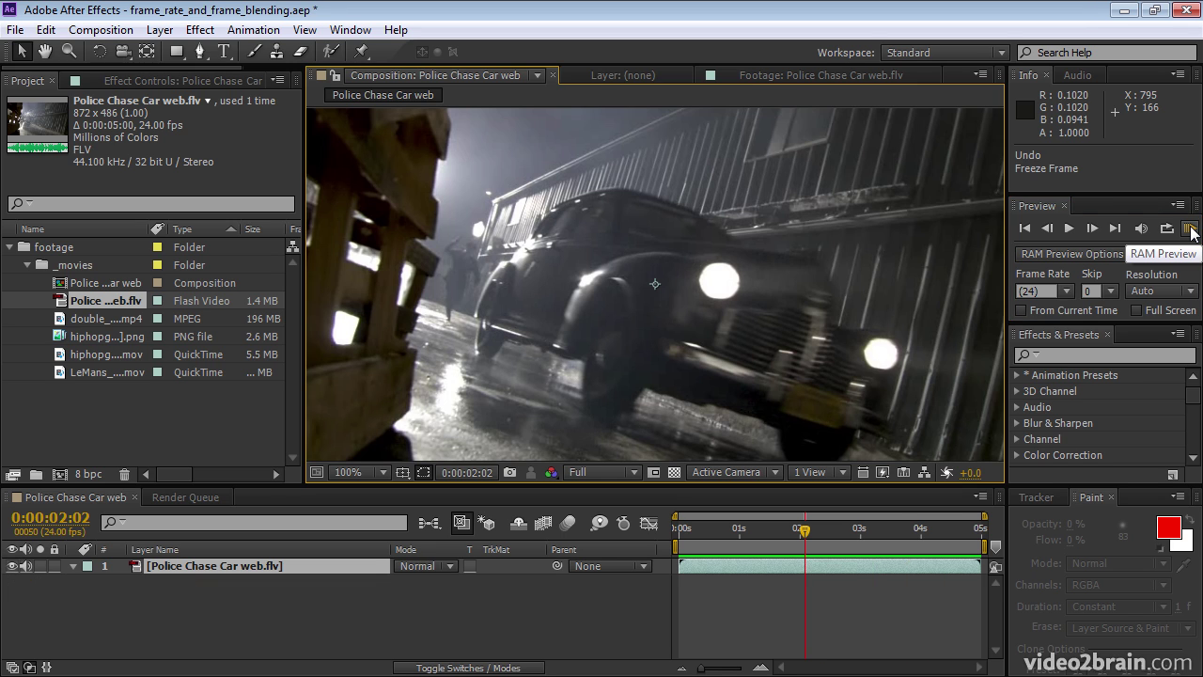
- Enable Time Remapping on Police Chase Car web.flv, adding keyframes at the start and 0:00:05:00
left_click(158, 30)
mouse_move(279, 239)
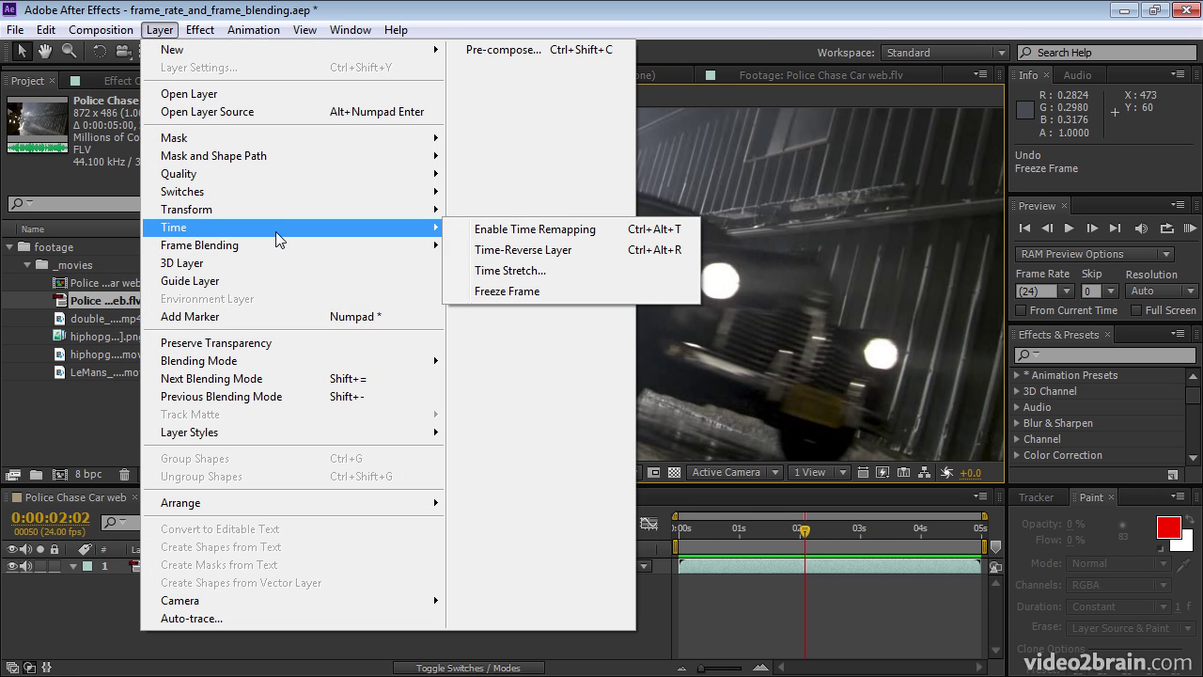
left_click(491, 230)
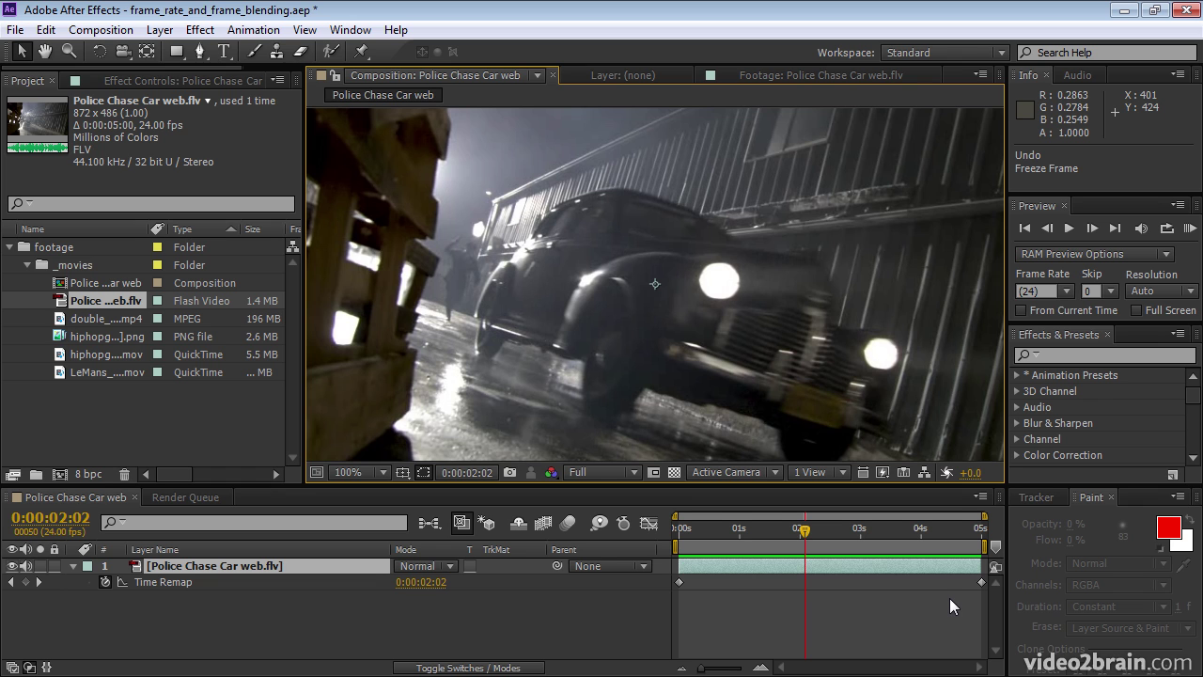
- Set the composition duration to 0:00:10:00 in Composition Settings
key("ctrl+k")
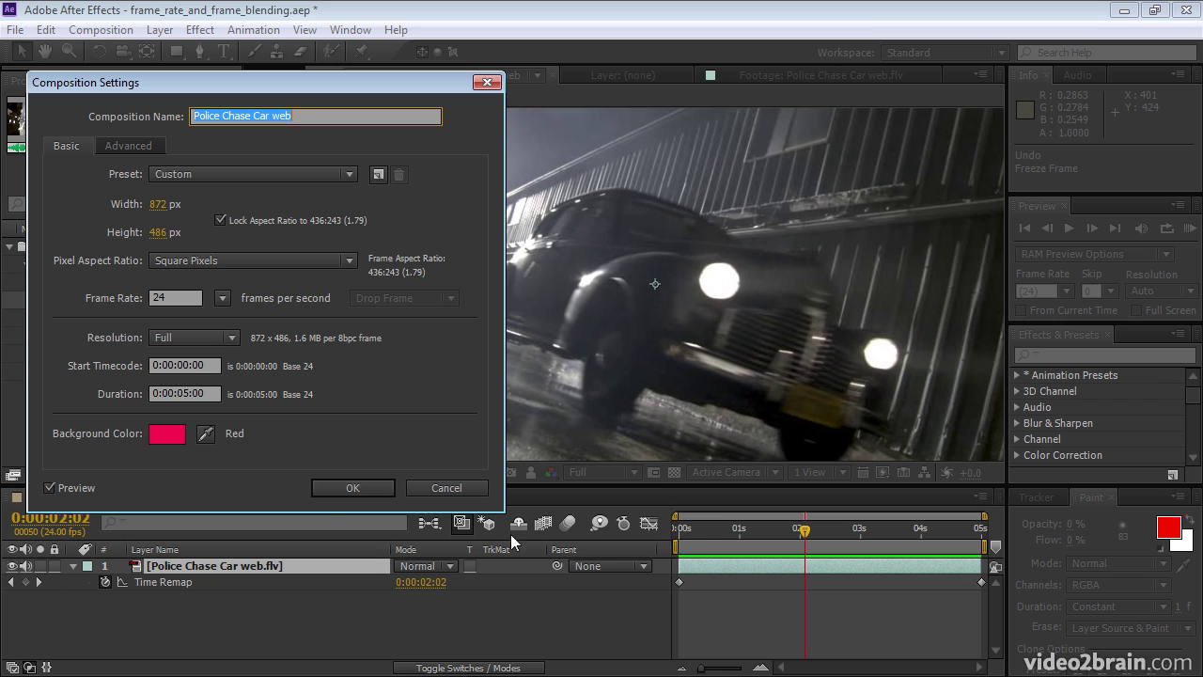
left_click(220, 395)
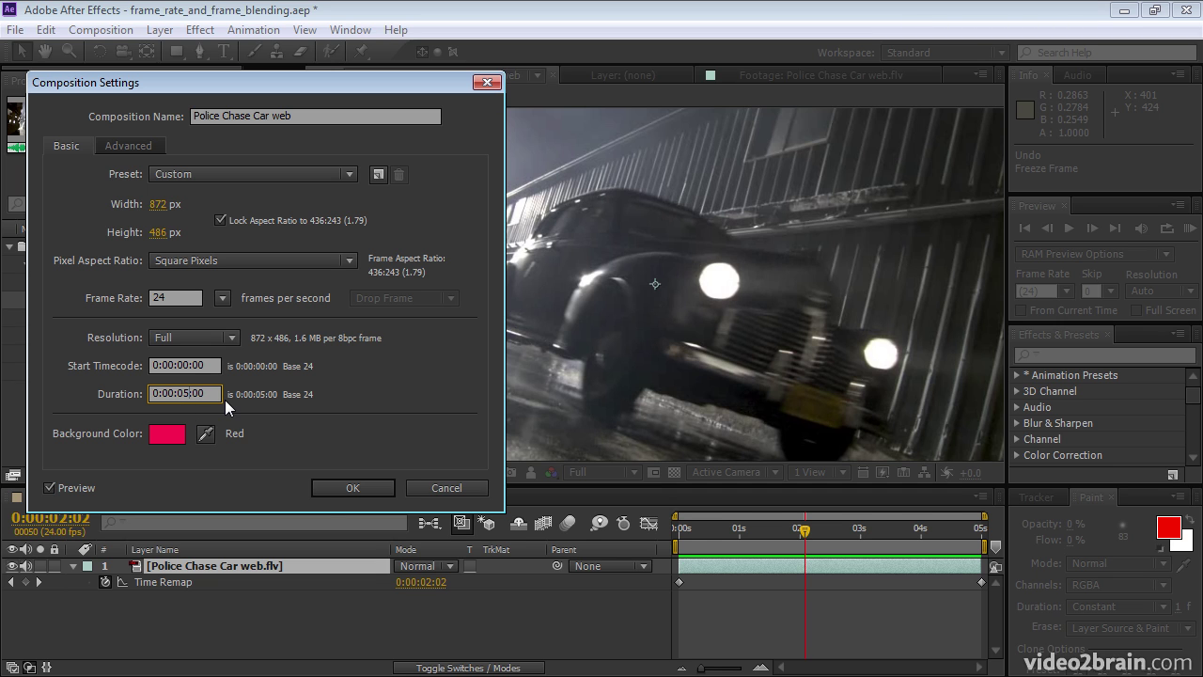
type("10")
left_click(328, 492)
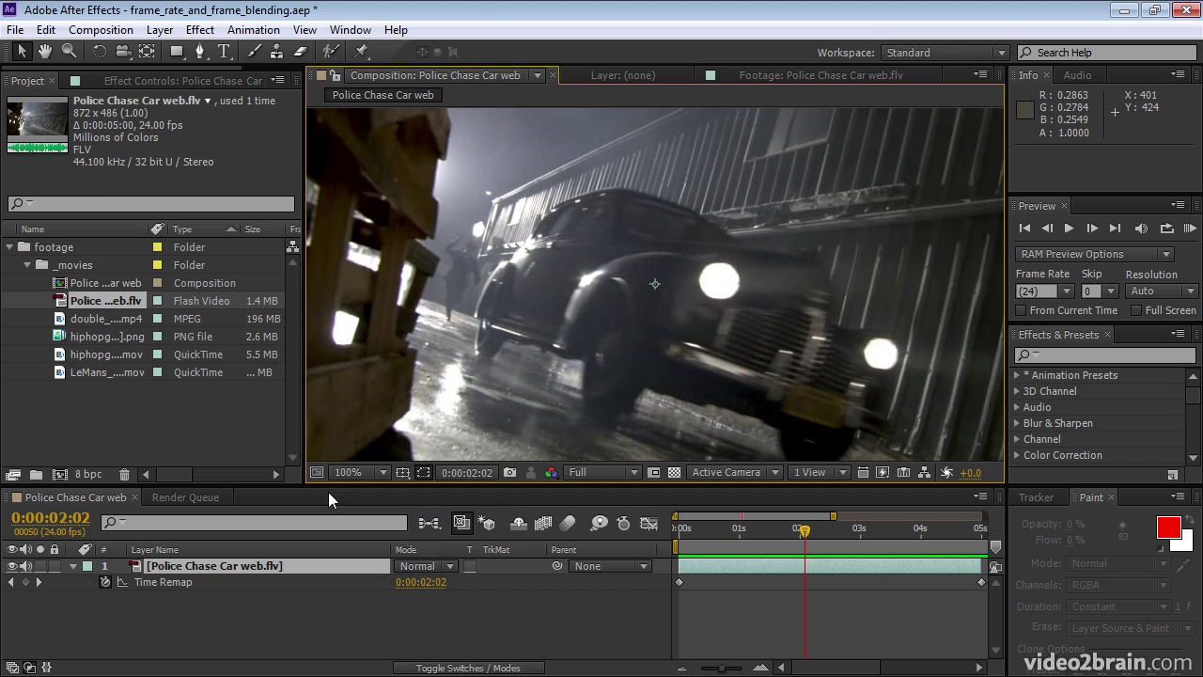
- Extend the car layer's out-point to the composition end at 10 seconds
left_click_drag(722, 668, 684, 672)
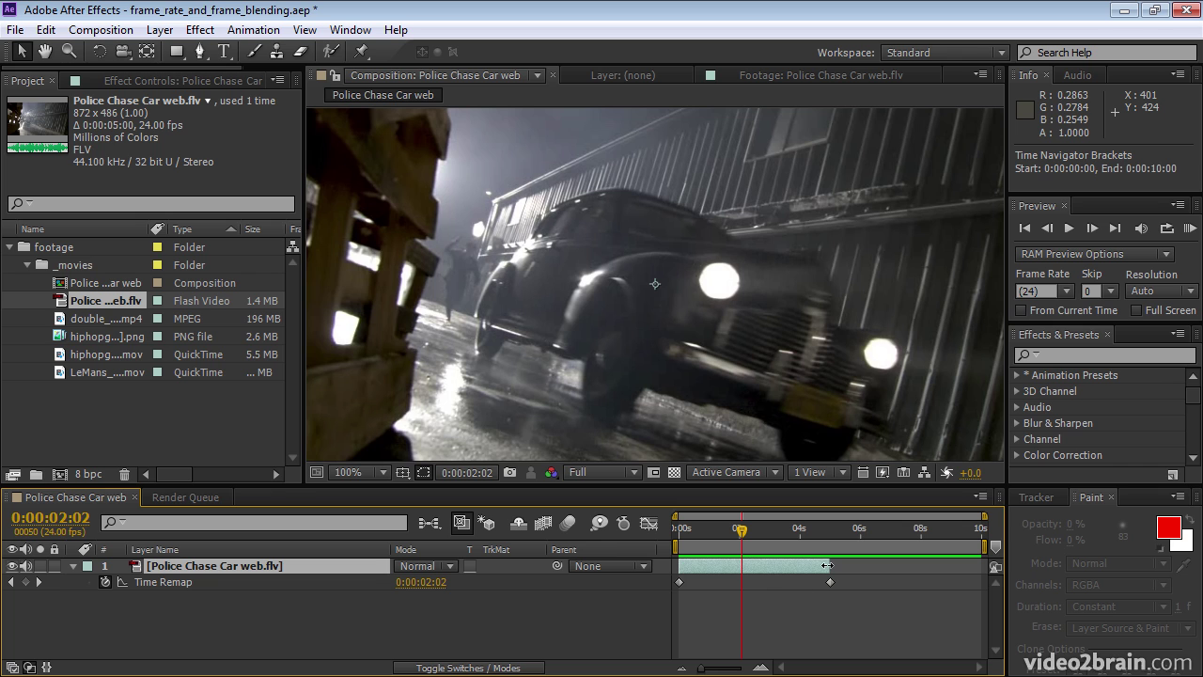
left_click_drag(827, 565, 855, 565)
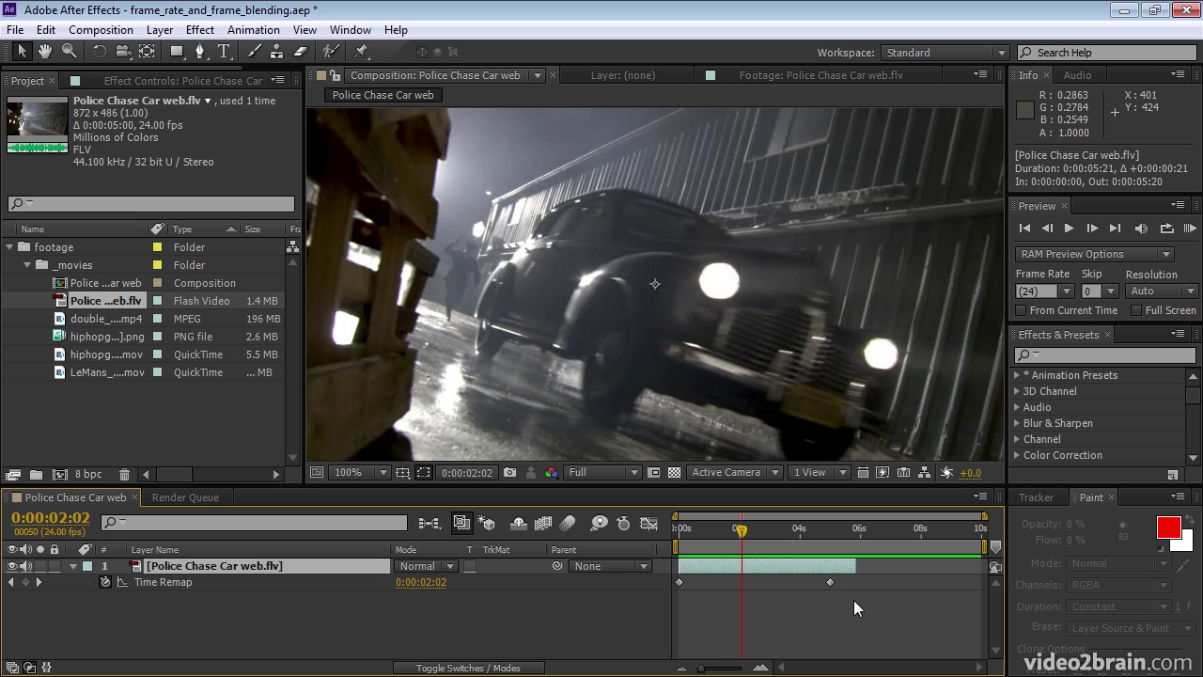
key("End")
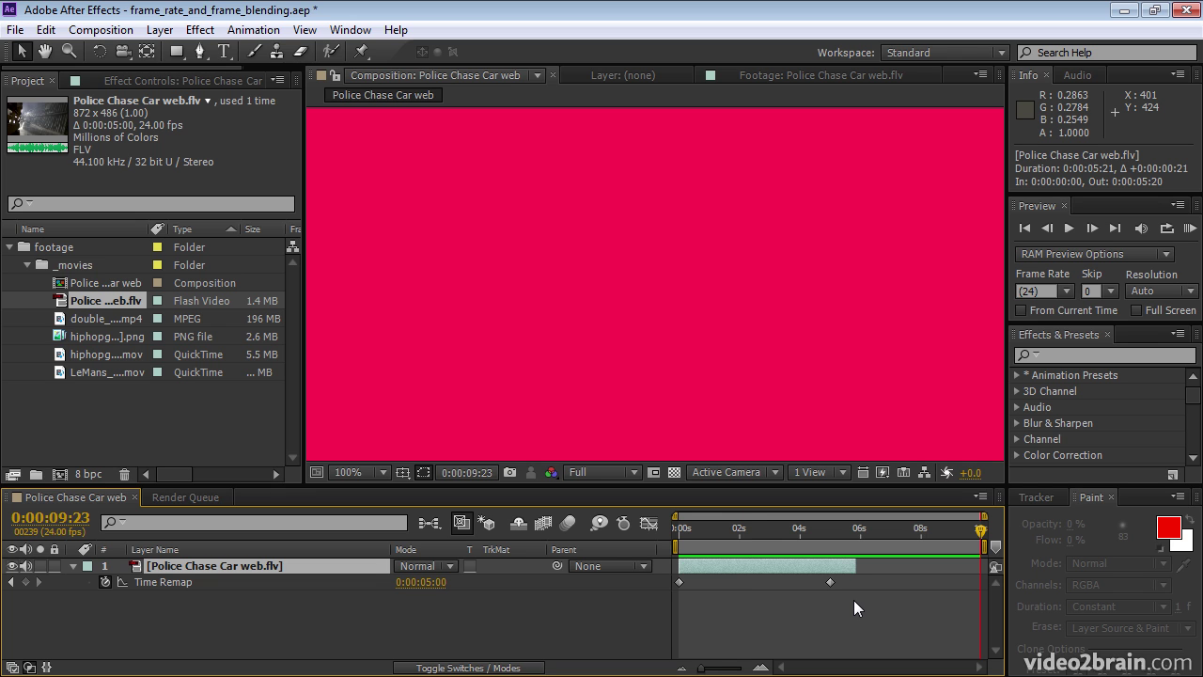
key("alt+bracketright")
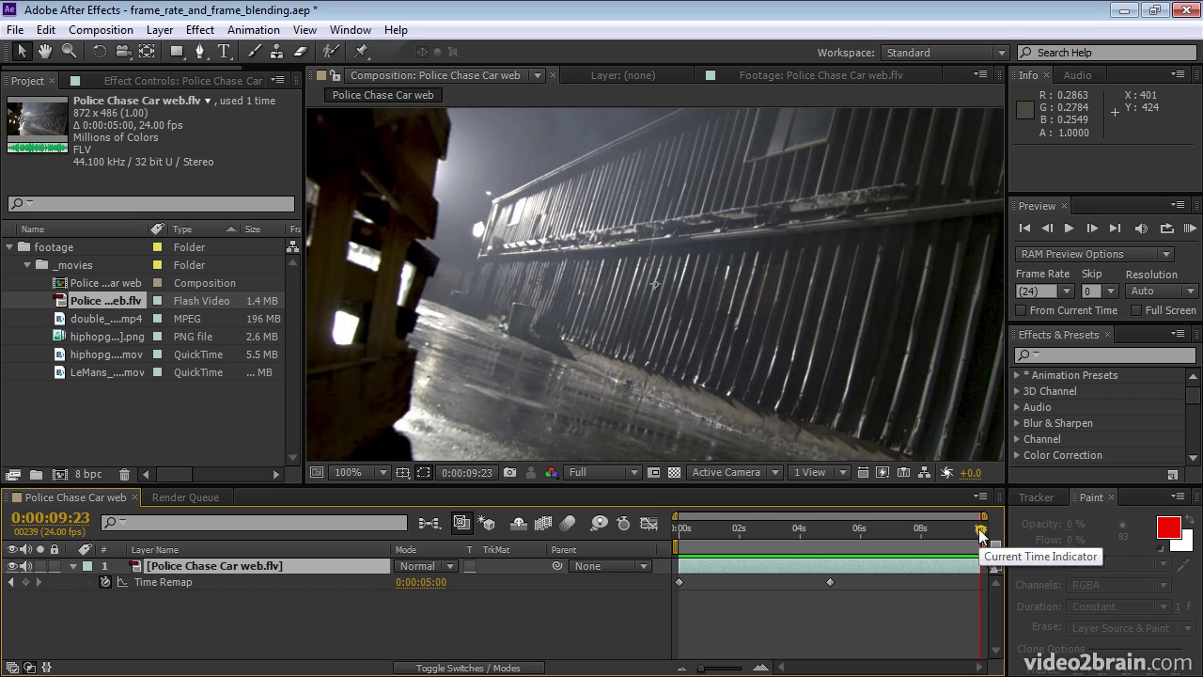
- Add a Time Remap keyframe and paste a copy at 0:00:02:03 so the car holds until 04s
left_click_drag(978, 531, 741, 545)
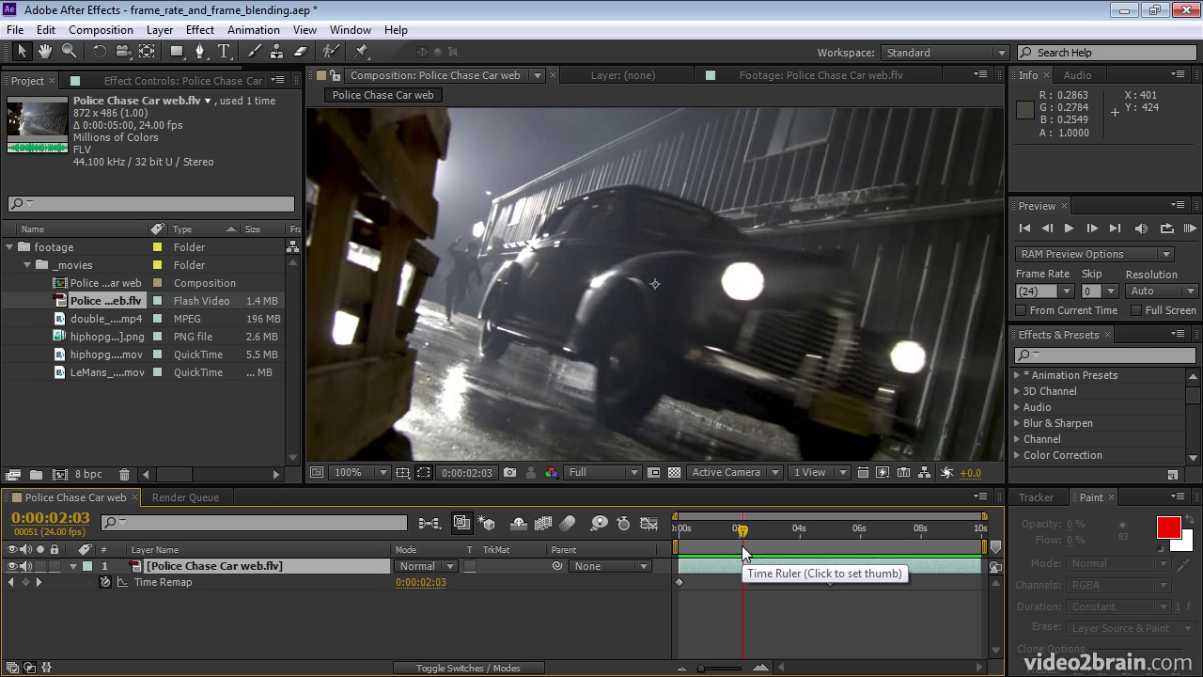
left_click(26, 582)
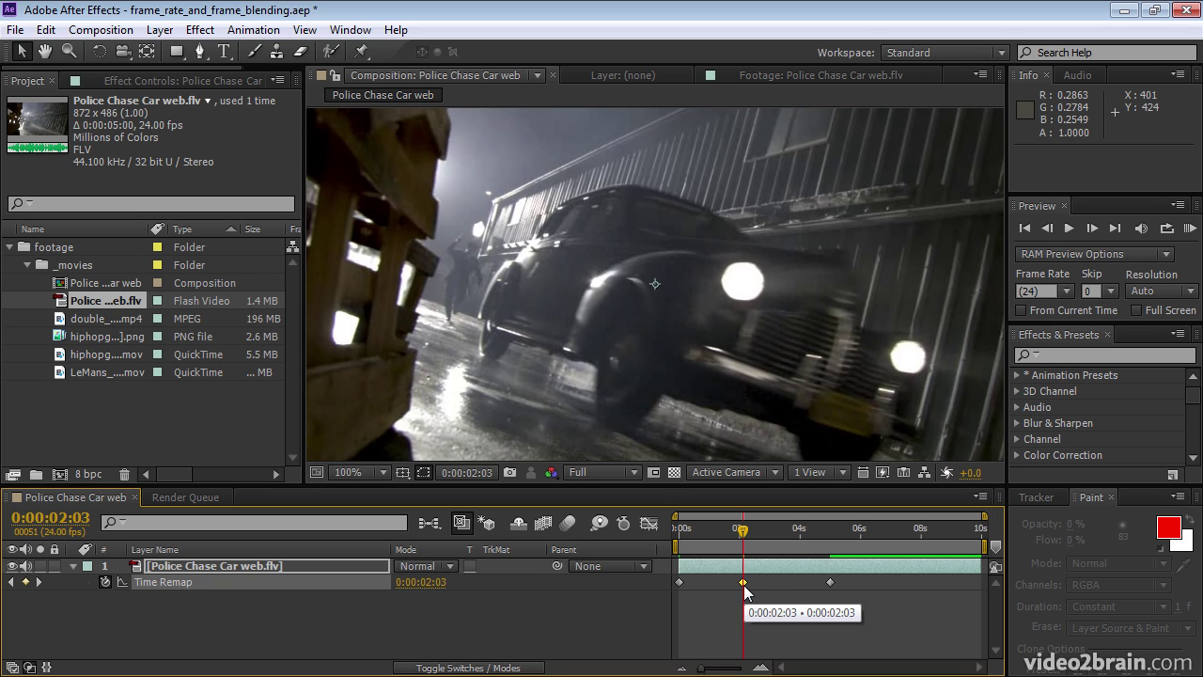
left_click_drag(839, 611, 888, 581)
left_click(830, 582)
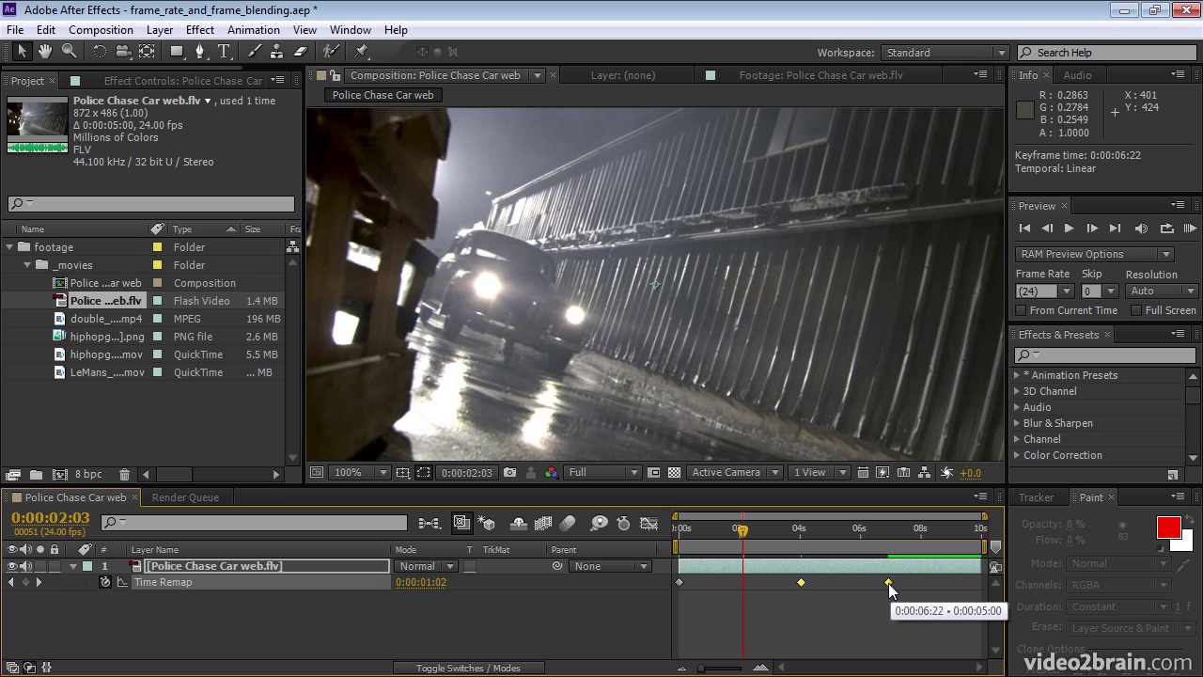
left_click(800, 581)
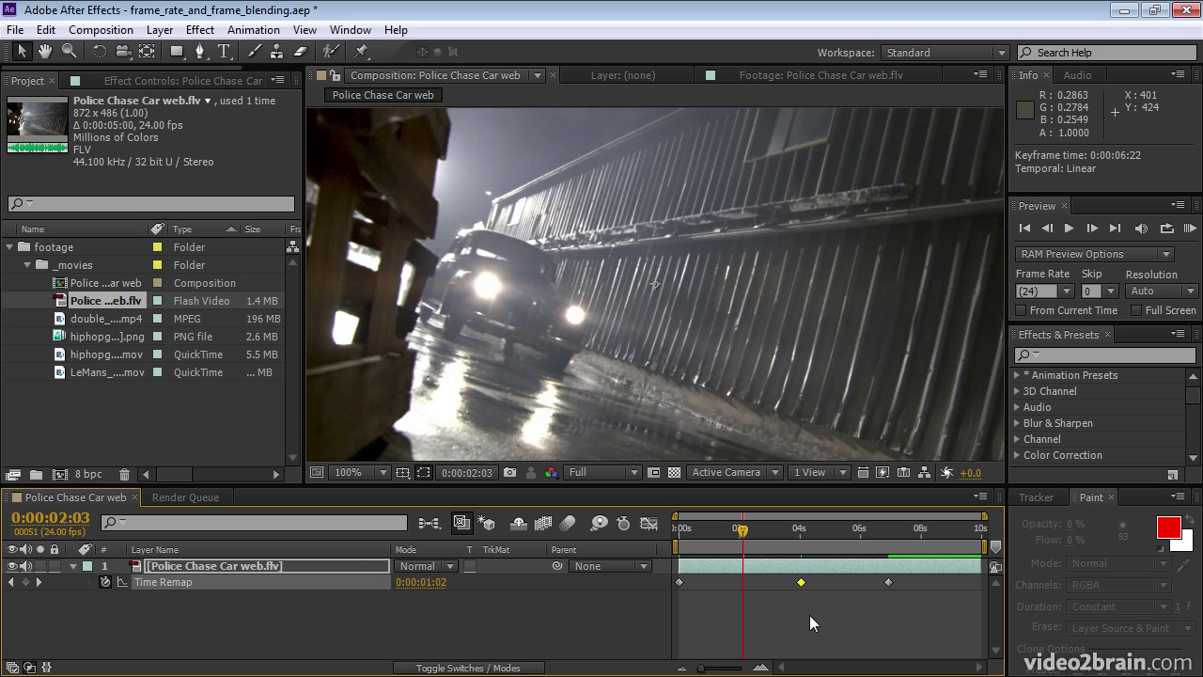
key("ctrl+c")
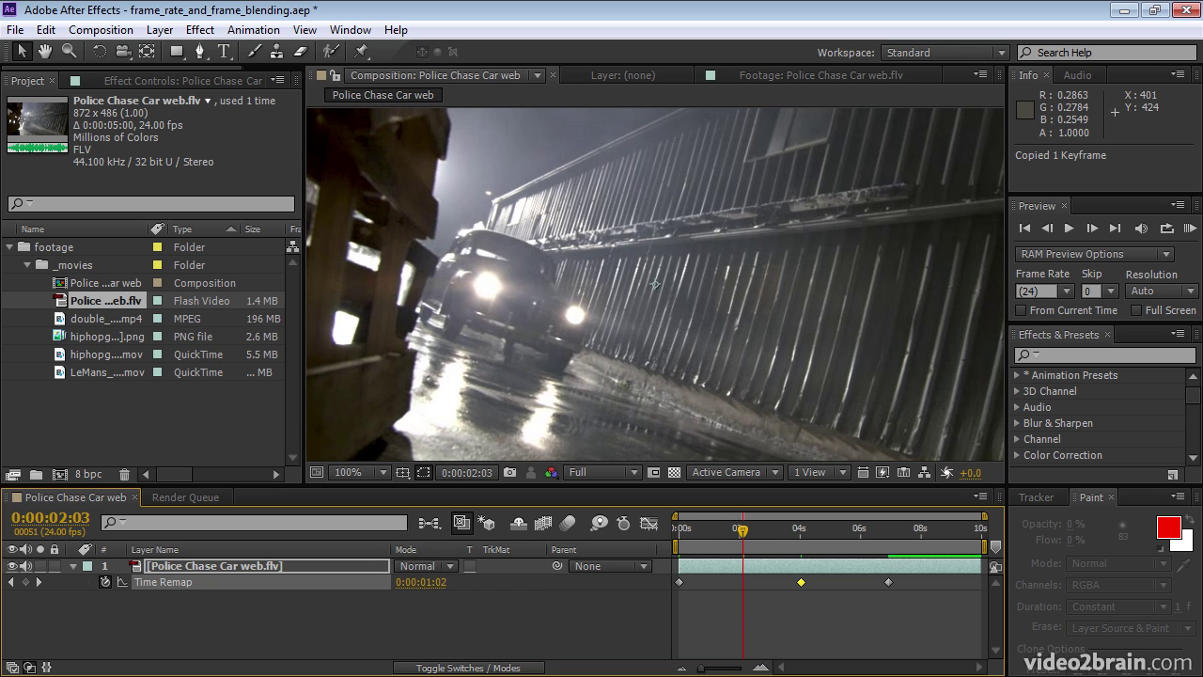
key("ctrl+v")
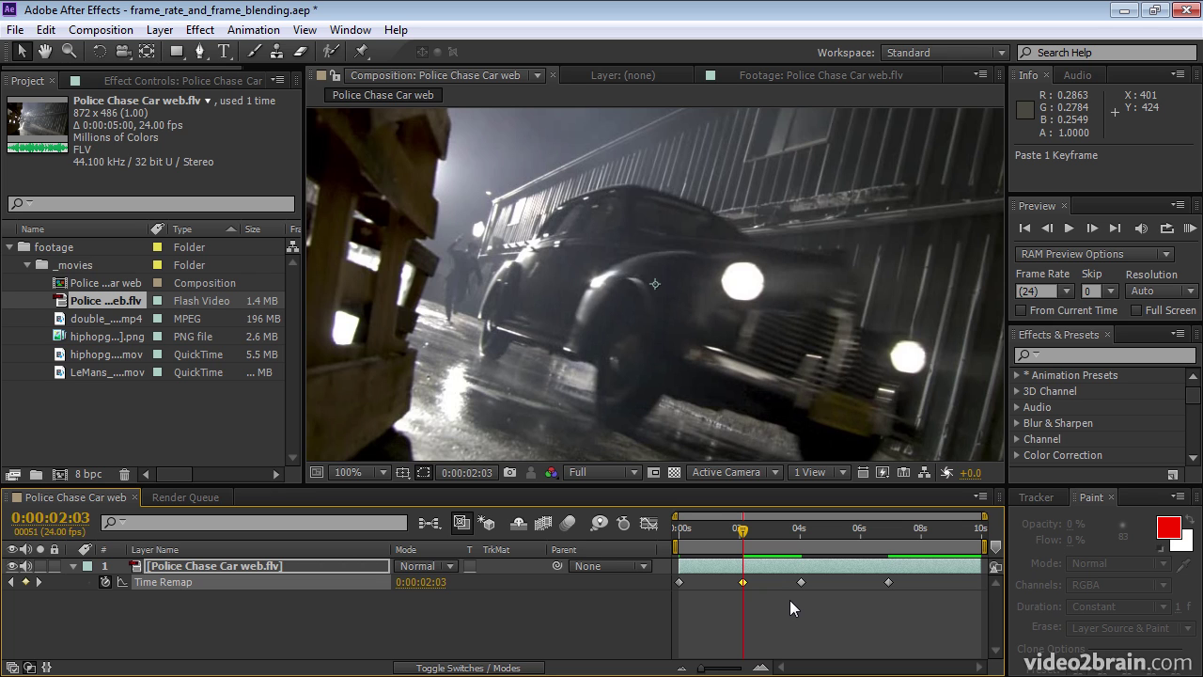
- Show the Time Remap graph and RAM-preview all 240 frames from the start
left_click(646, 522)
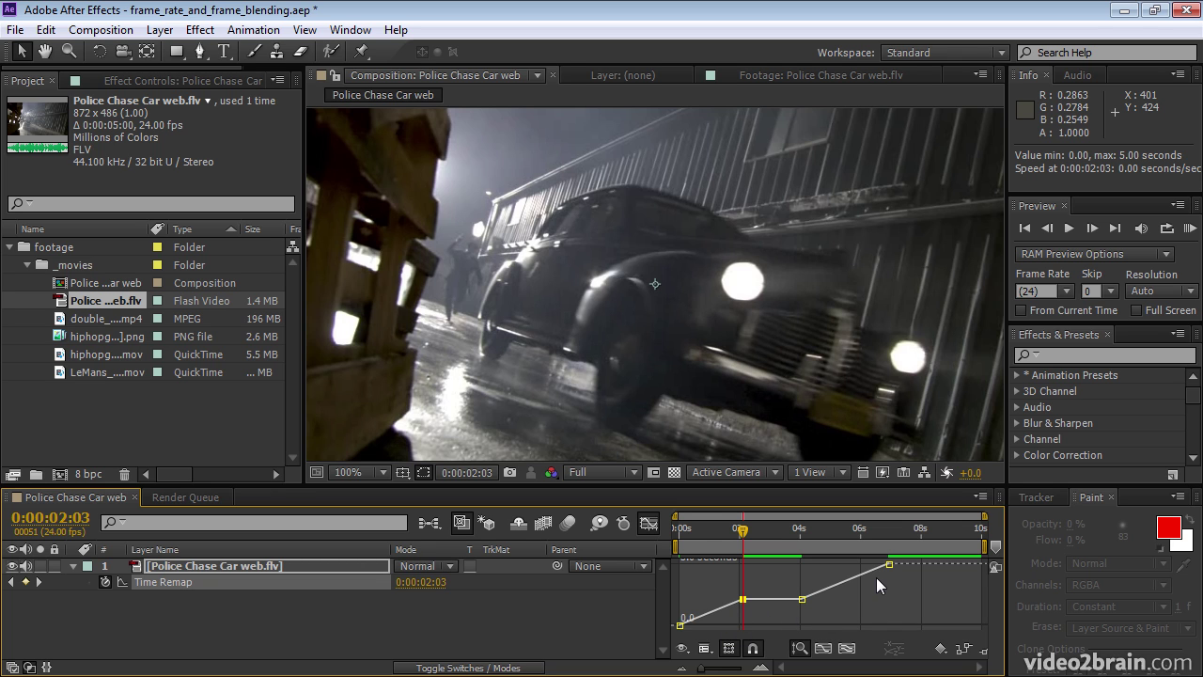
key("Home")
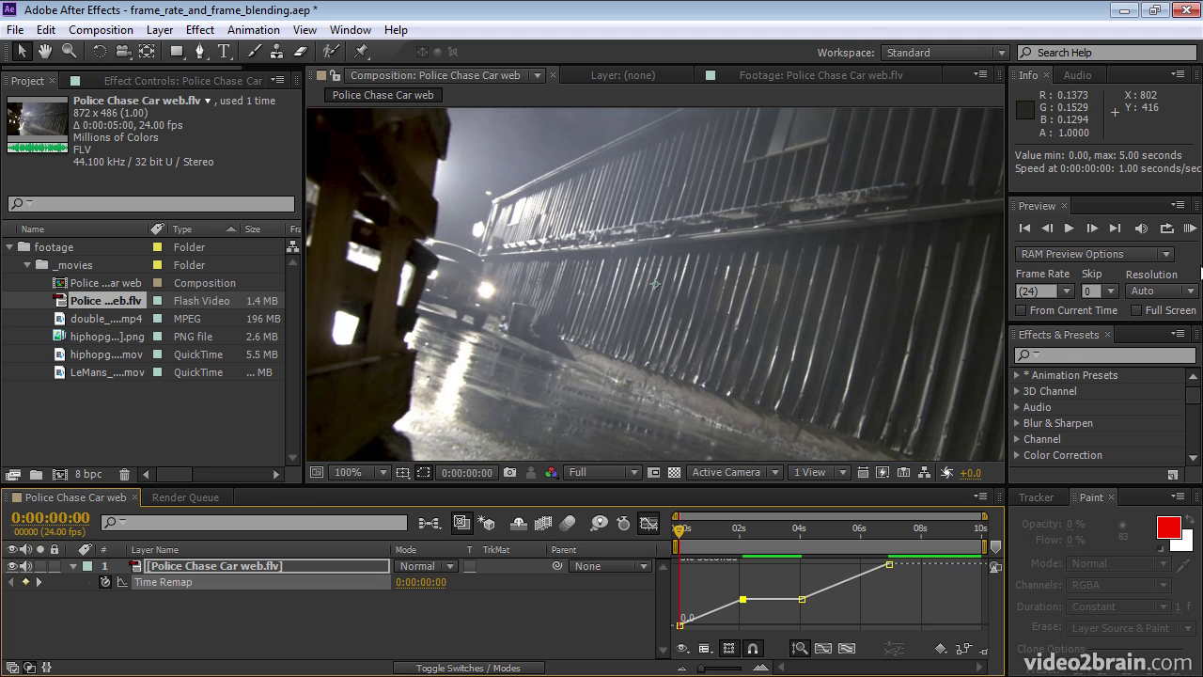
left_click(1189, 230)
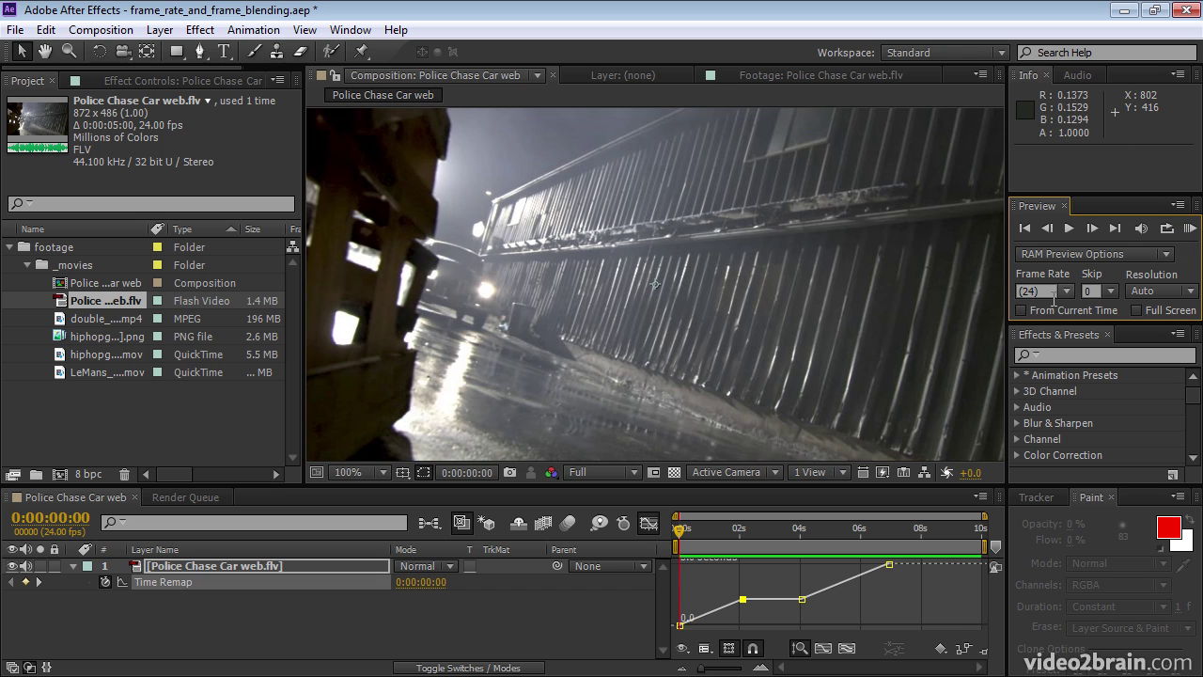
- End the work area and the car layer at the last keyframe, 0:00:06:22
left_click(649, 524)
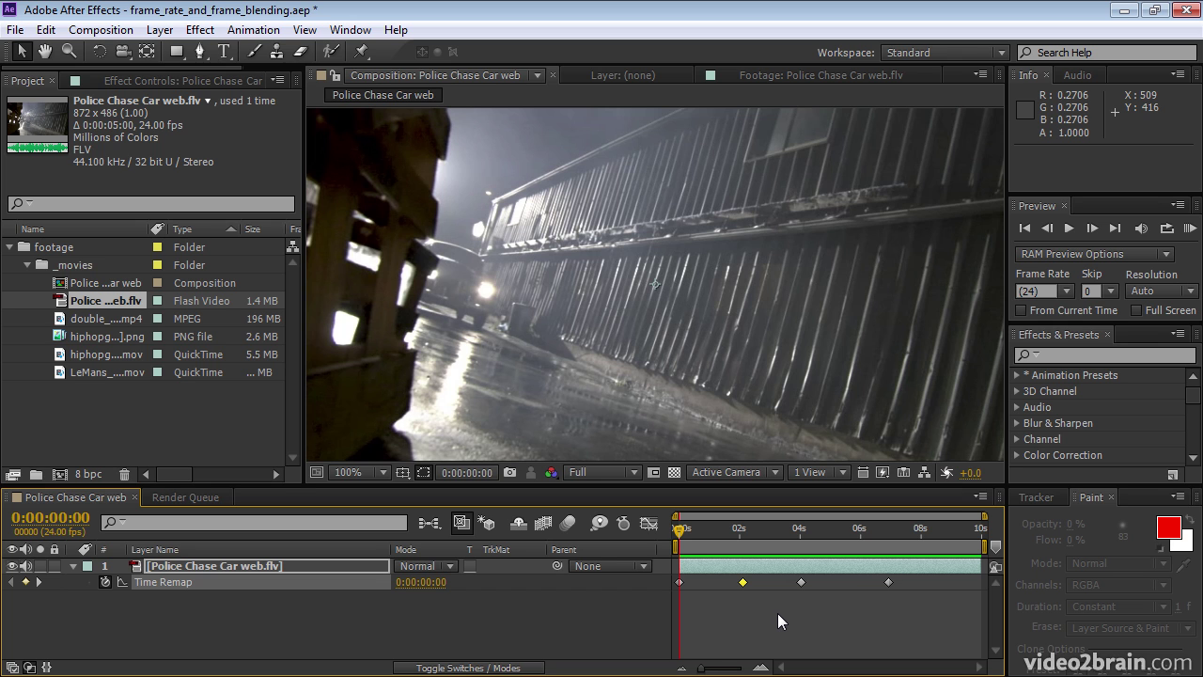
key("k")
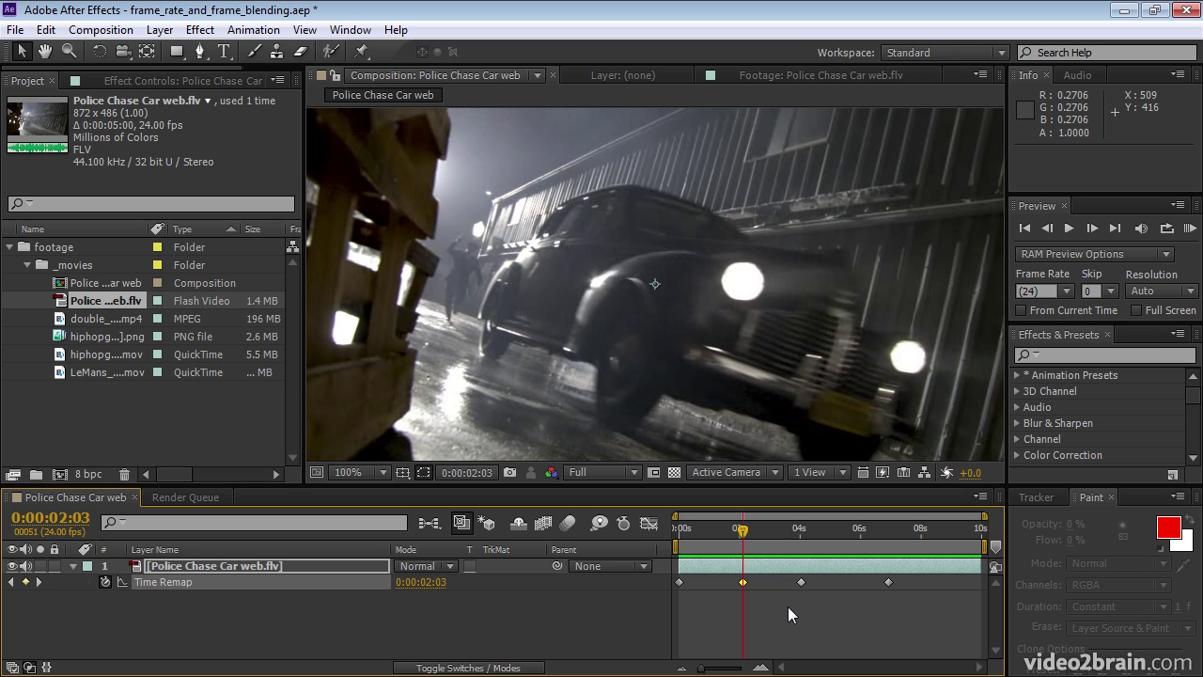
key("k")
key("k")
key("j")
key("j")
key("k")
key("k")
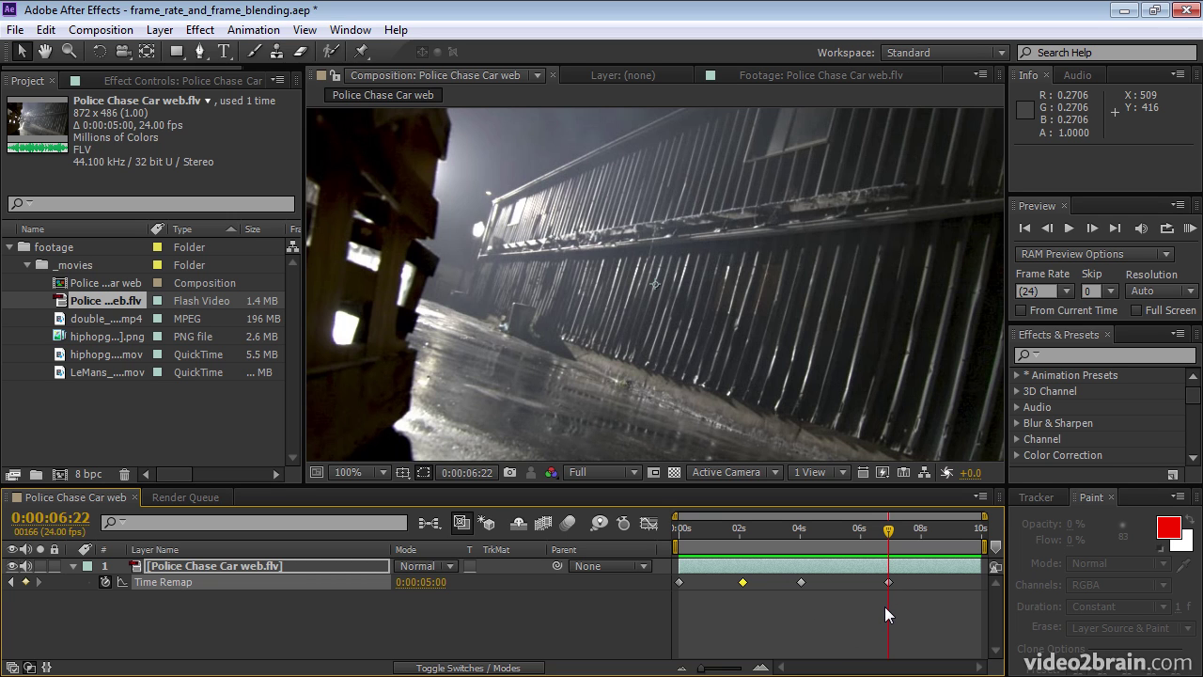
key("n")
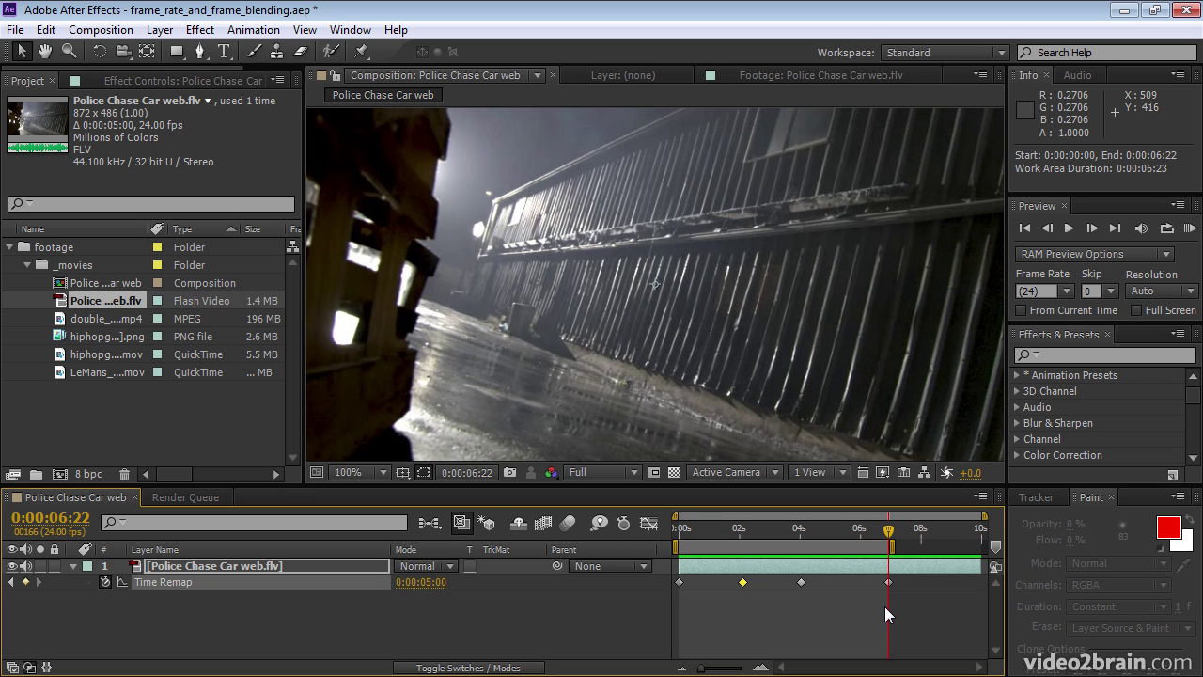
key("alt+bracketright")
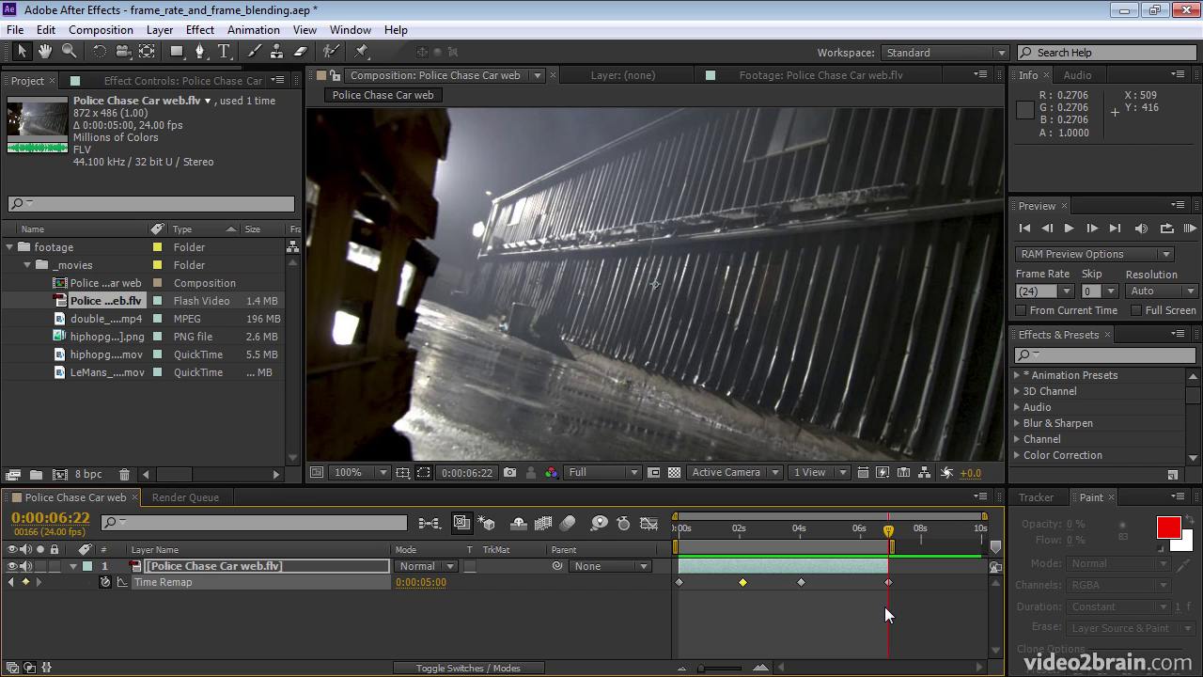
- Trim the composition to the work area and RAM-preview its 167 frames
left_click(105, 31)
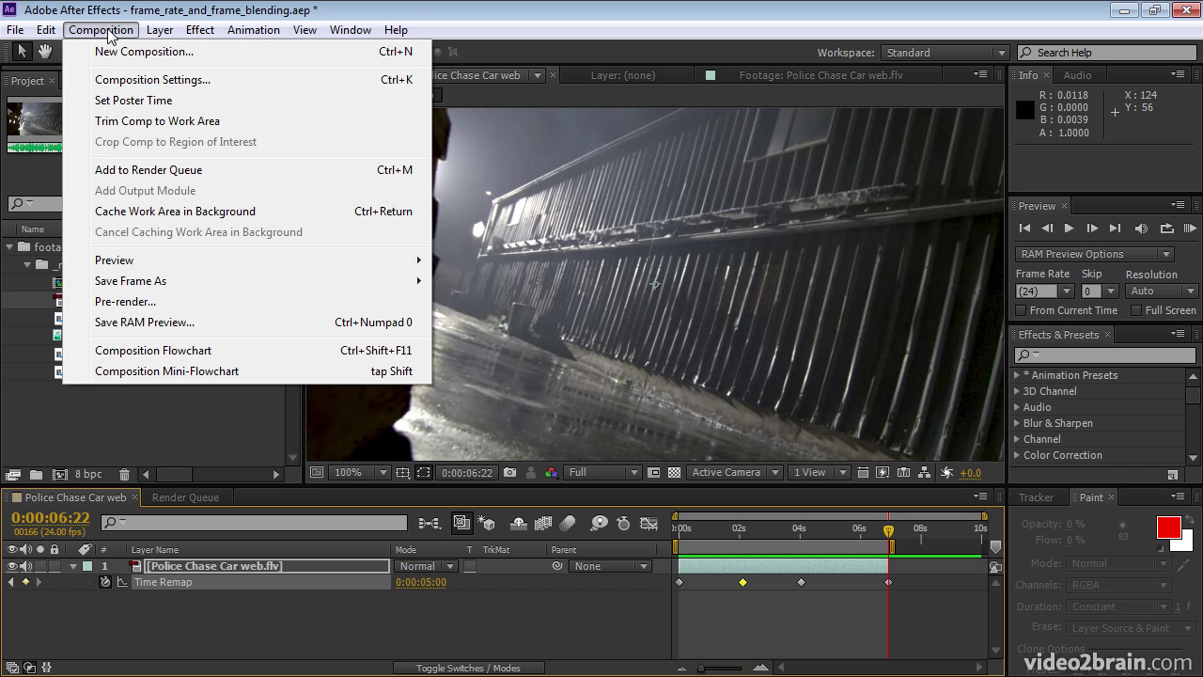
left_click(148, 123)
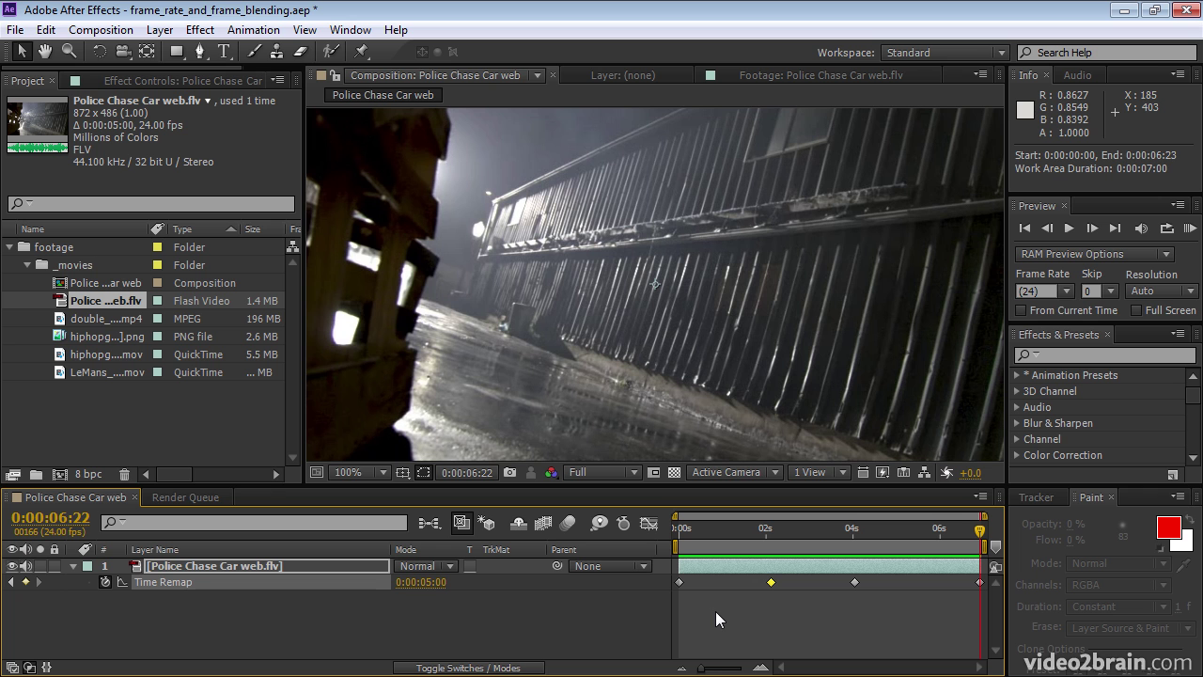
left_click(1190, 229)
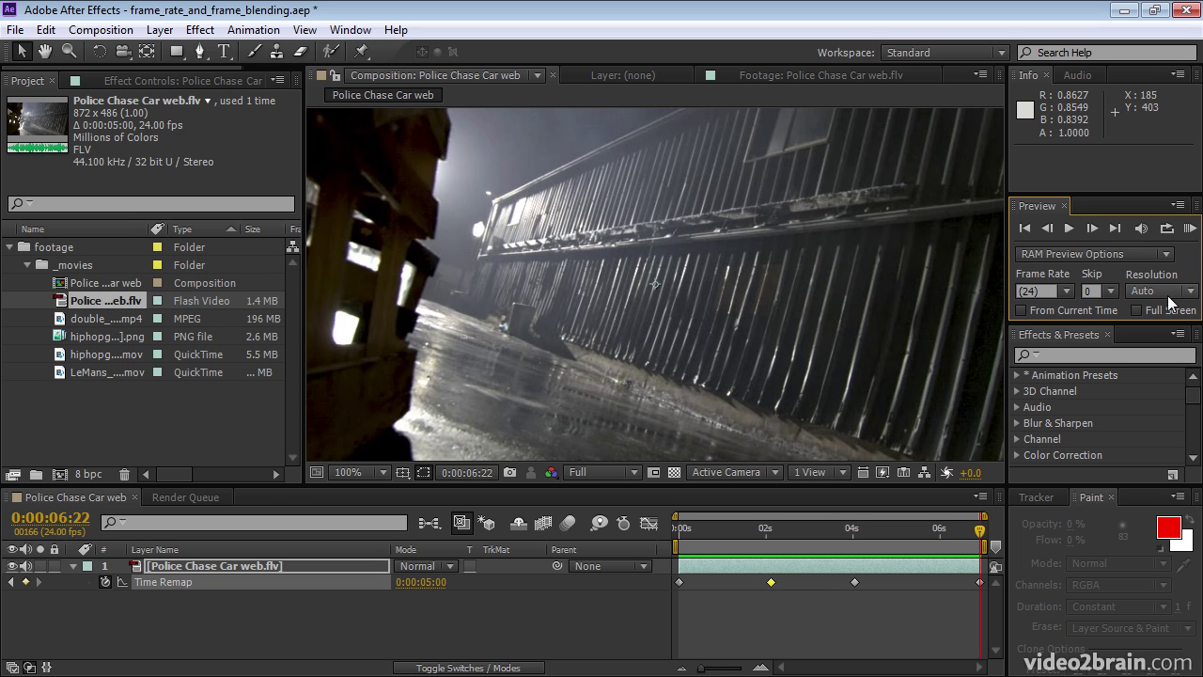
- In the Time Remap graph, raise the 04s keyframe to about 2.96 s, then lower it to 2.12 s
left_click(645, 523)
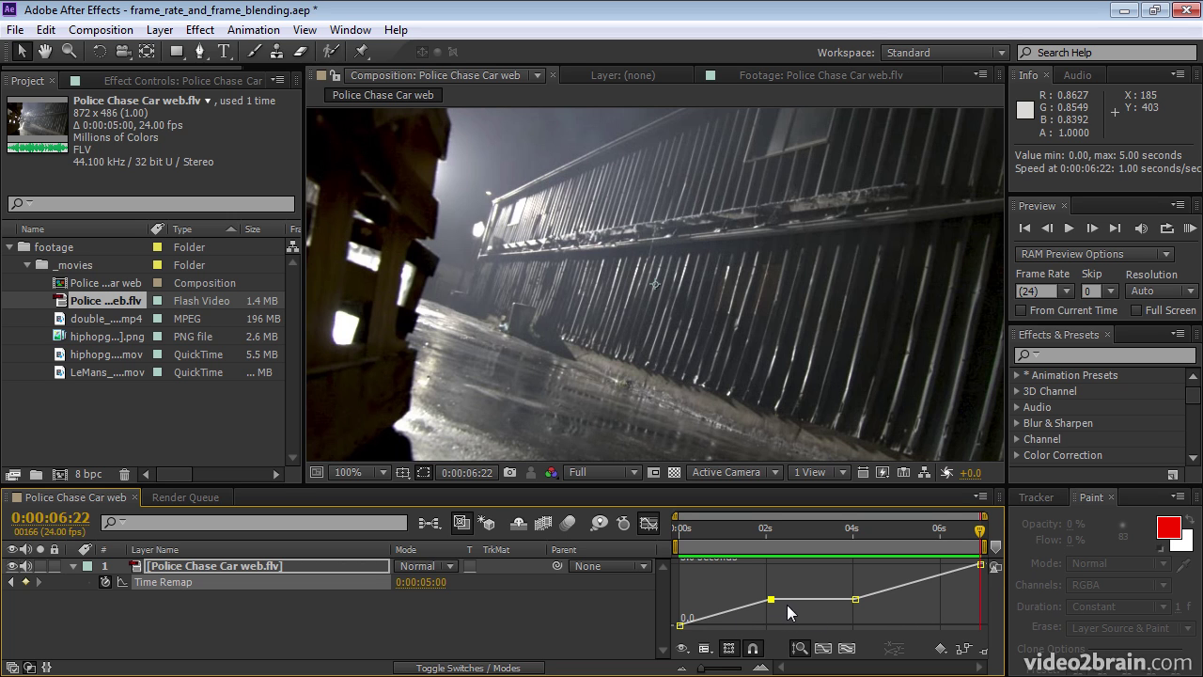
left_click(856, 599)
mouse_move(856, 602)
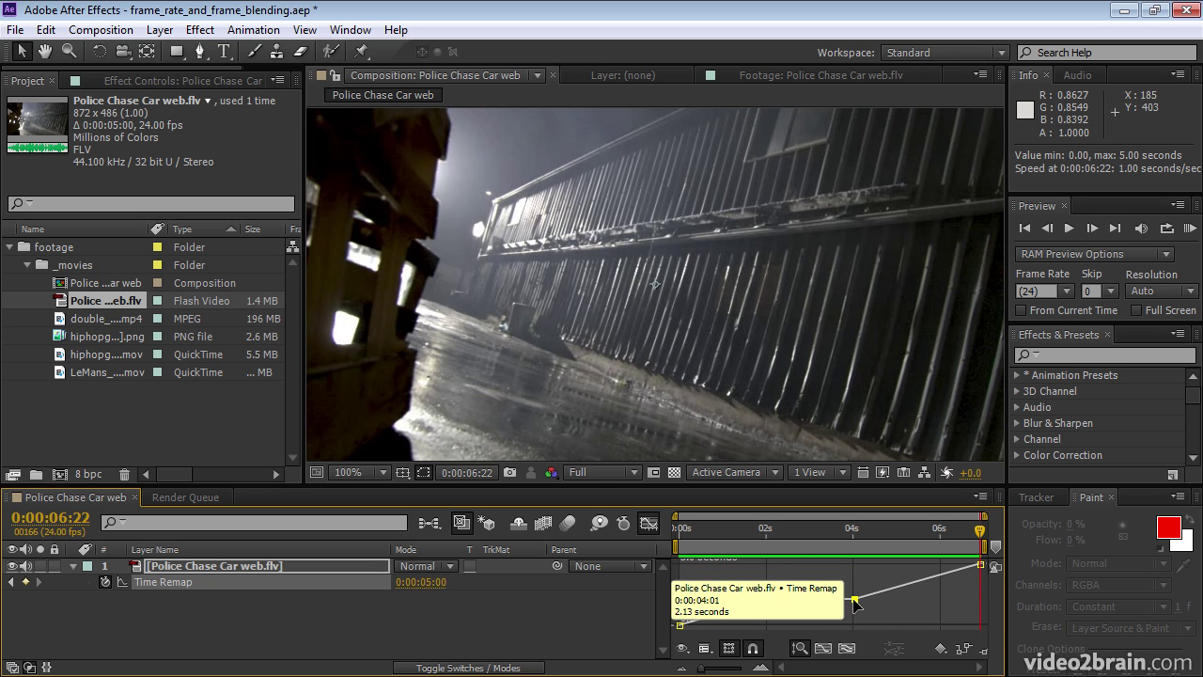
left_click_drag(855, 602, 855, 594)
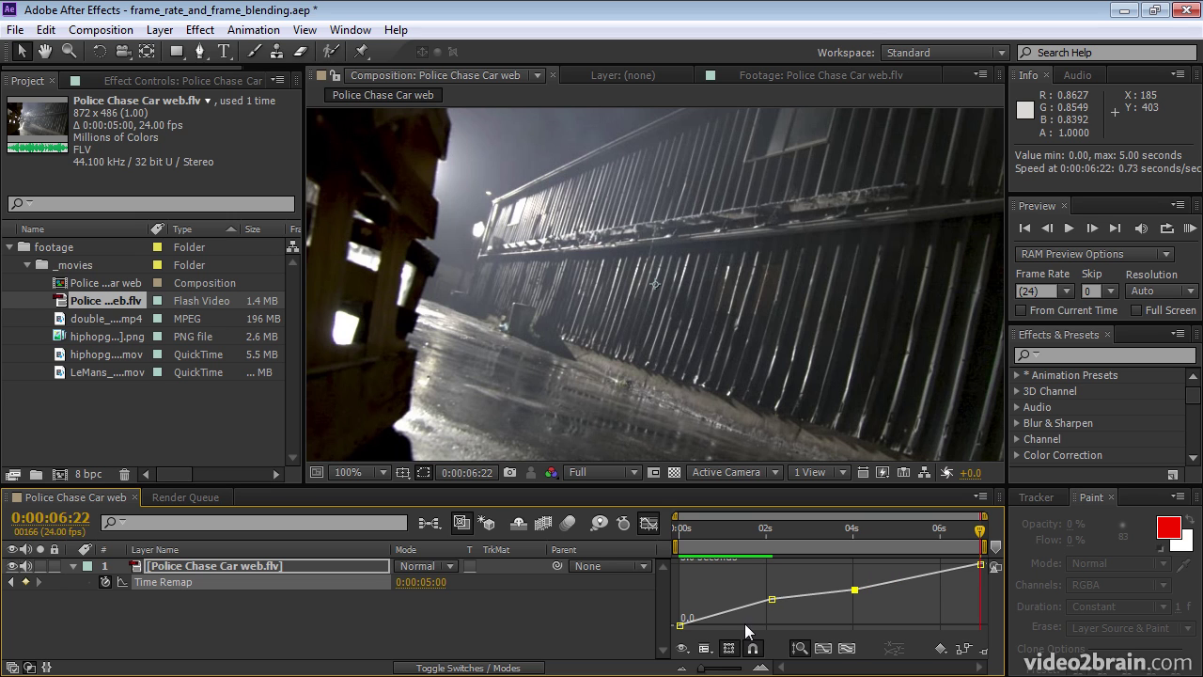
mouse_move(758, 611)
mouse_move(852, 596)
left_click_drag(852, 597, 857, 601)
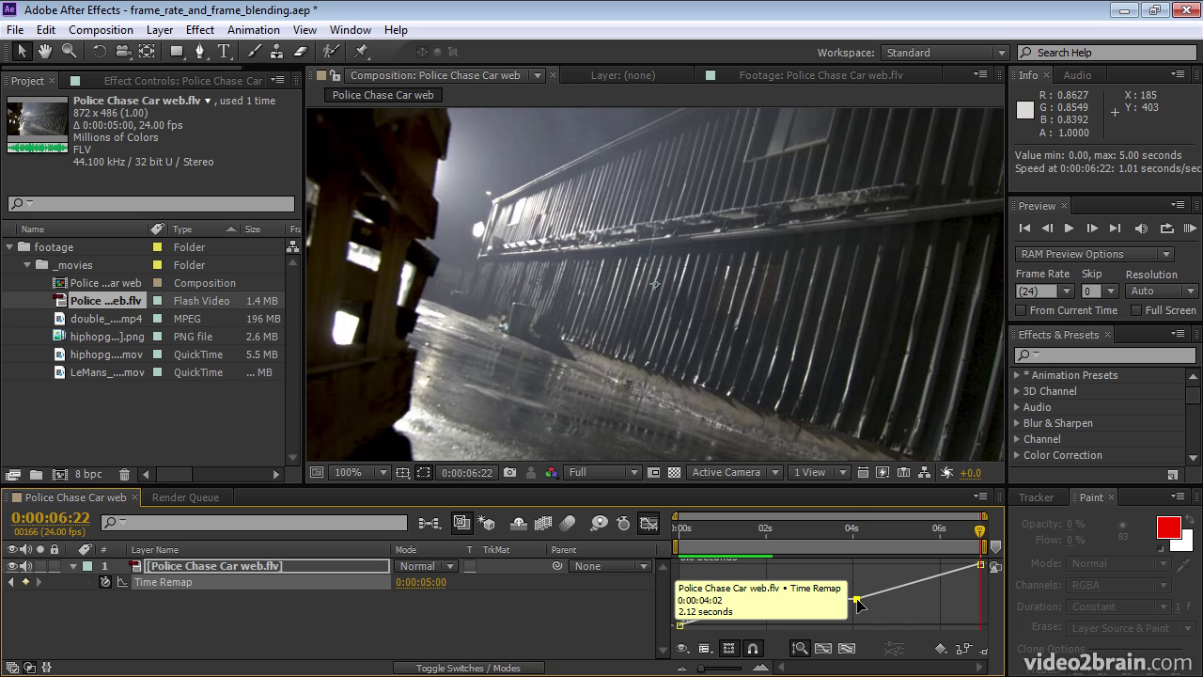
- Make the 02s and 04s keyframes smooth Bezier, reshape the curve, and preview it
left_click(857, 600, "alt")
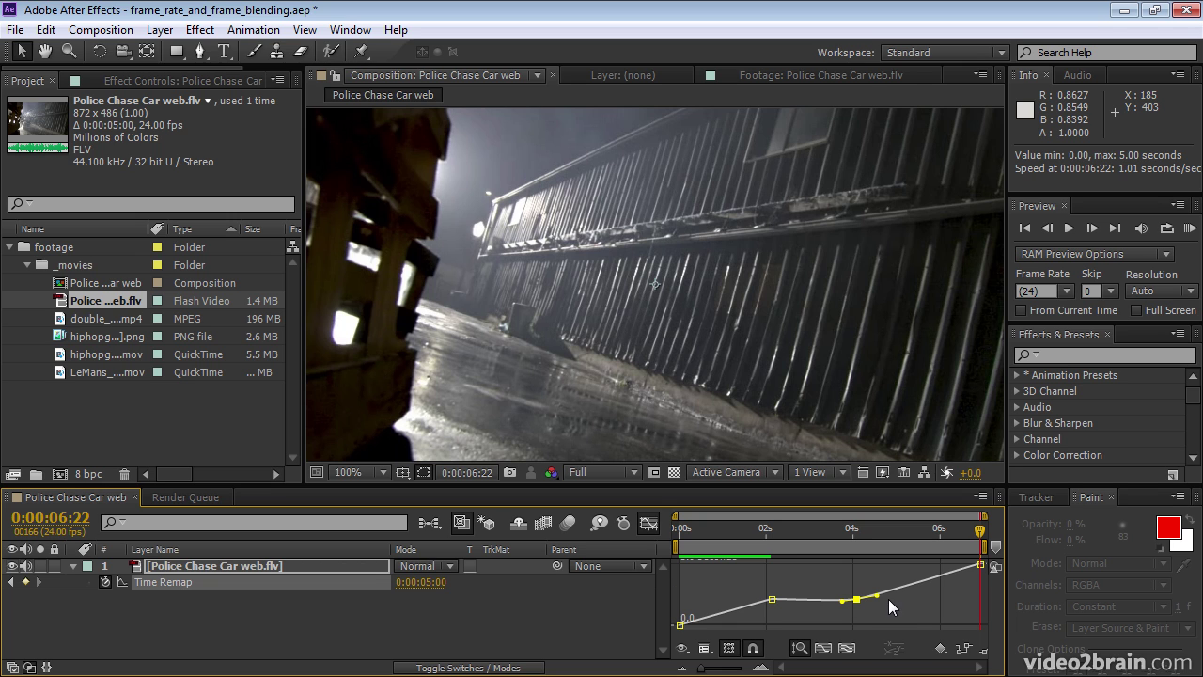
left_click(772, 601, "alt")
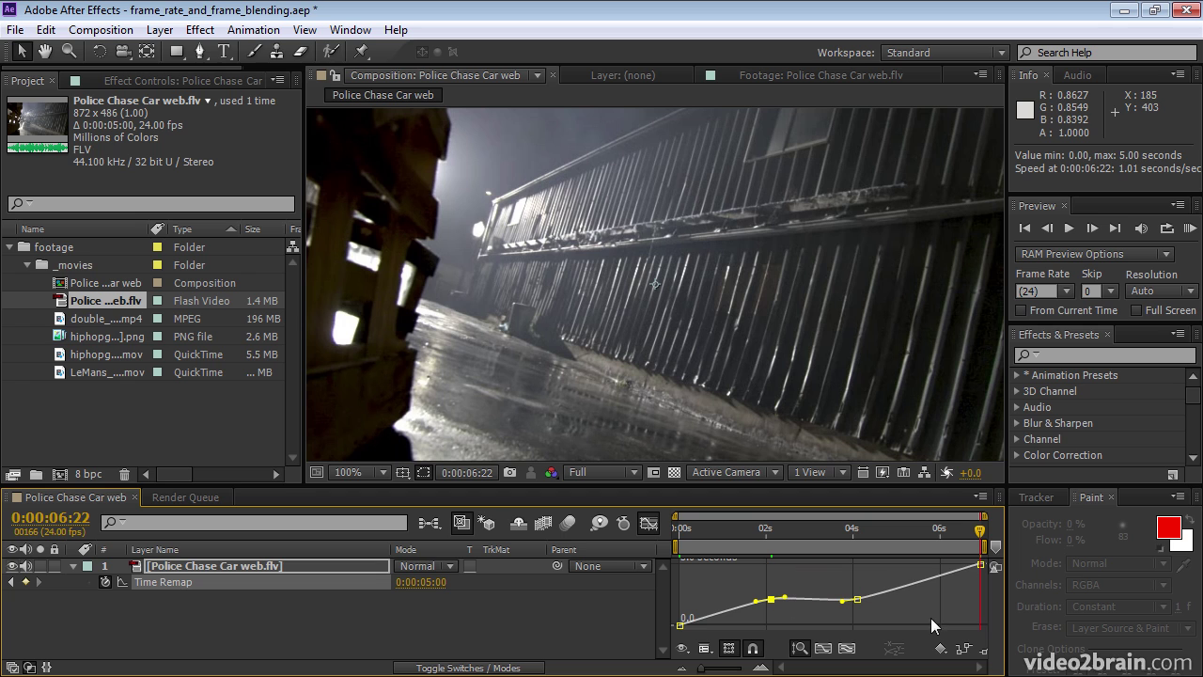
left_click_drag(848, 612, 814, 603)
left_click(786, 597)
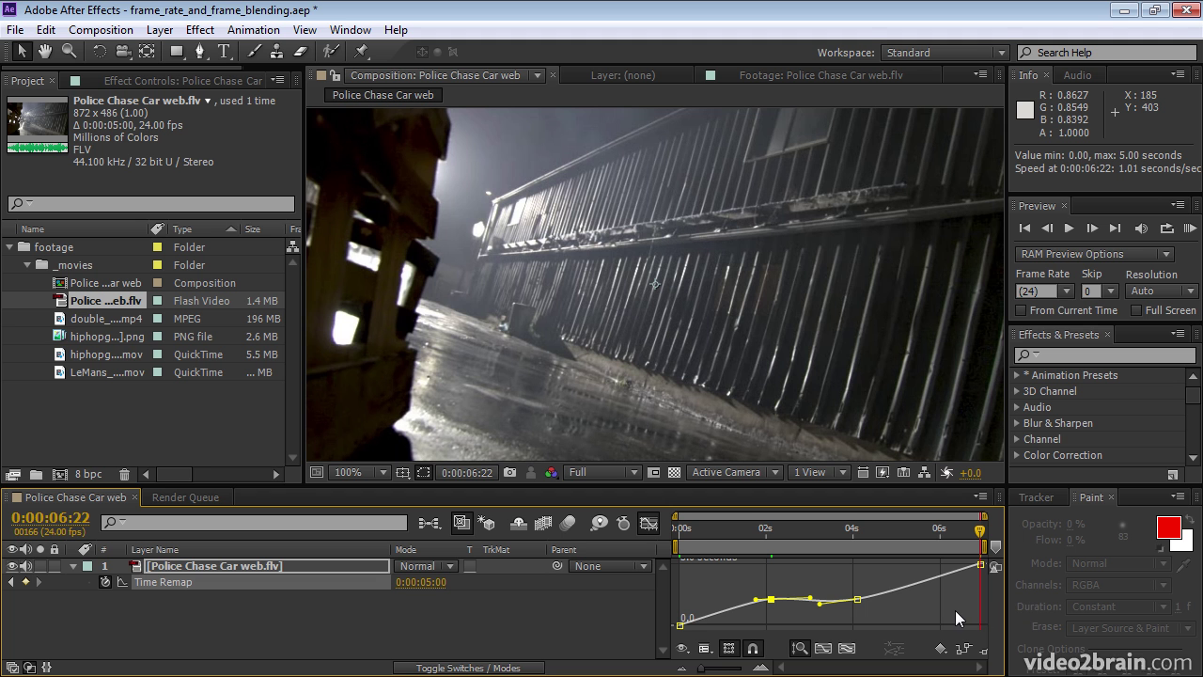
left_click(1191, 235)
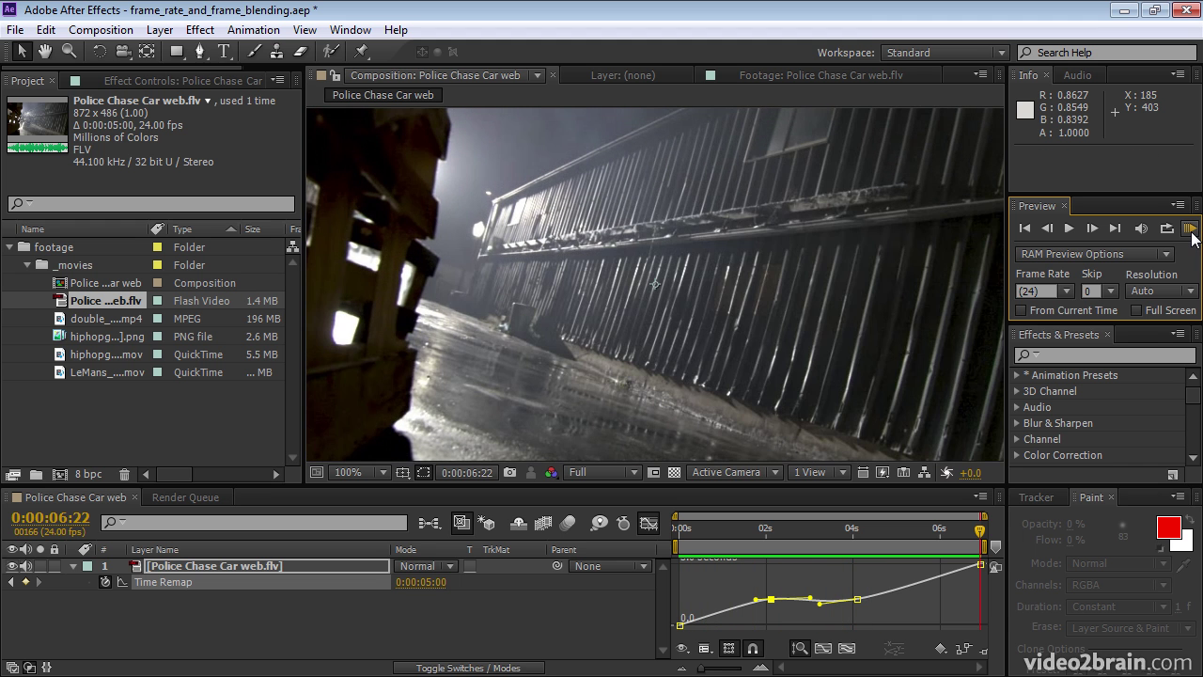
- Refine the easing handles at the 02s and 04s keyframes, then test deleting and restoring them
left_click(820, 603)
left_click(820, 603)
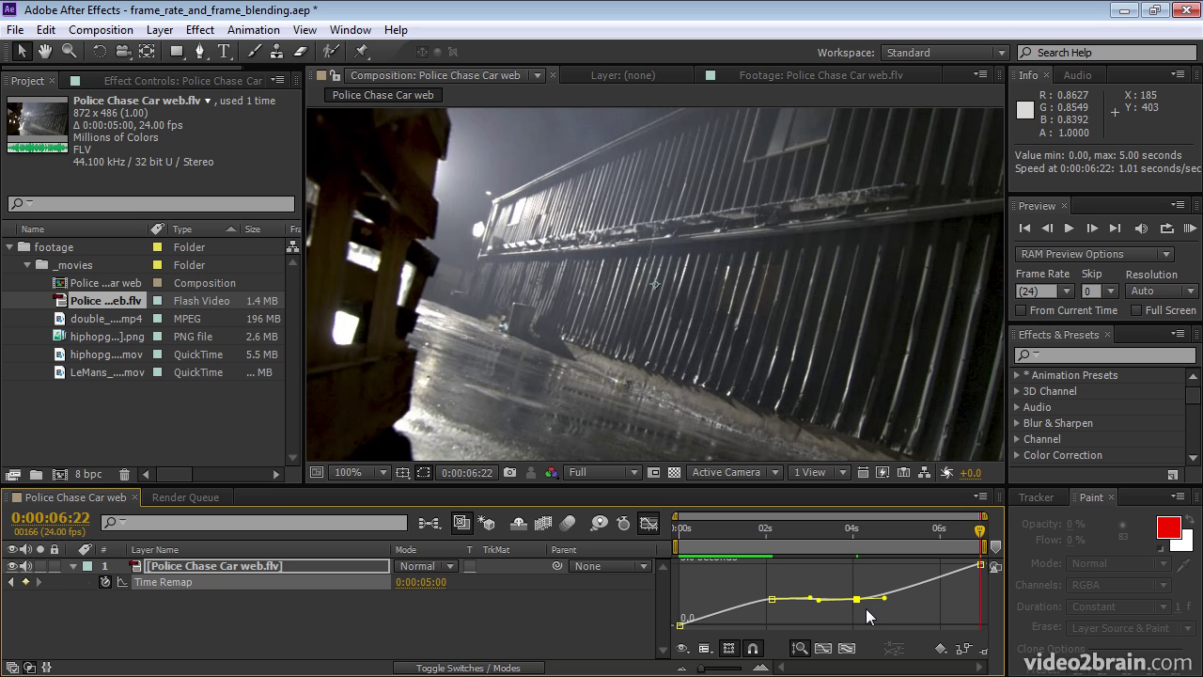
left_click(769, 599)
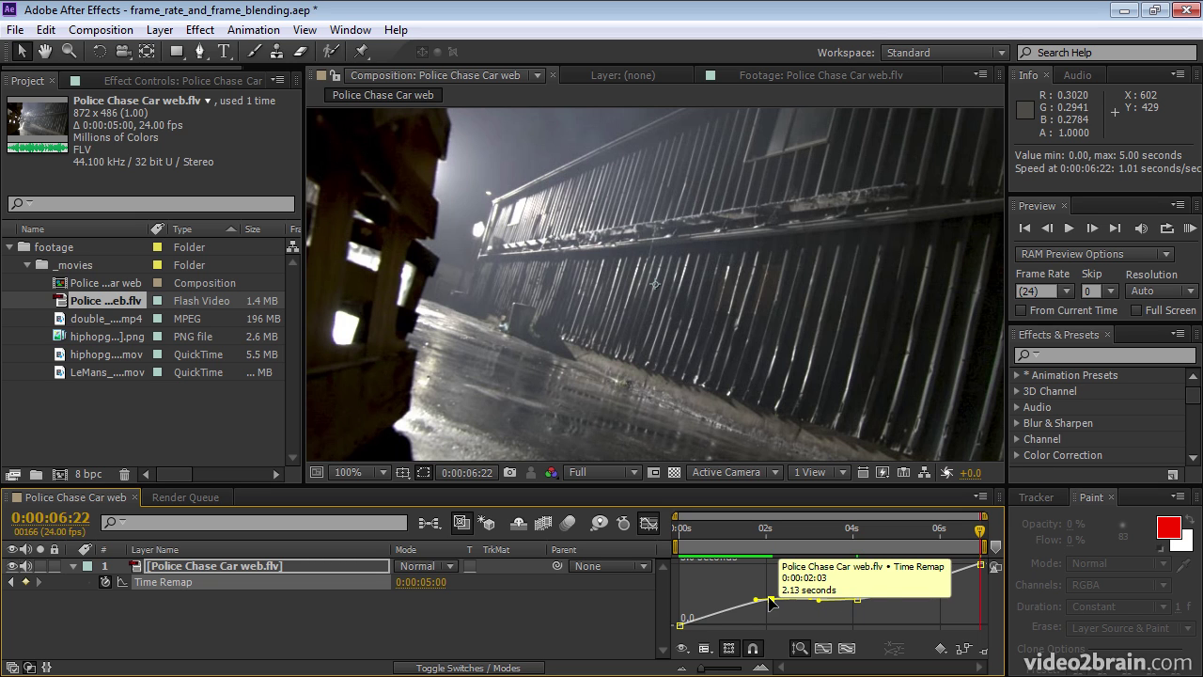
left_click_drag(757, 600, 725, 602)
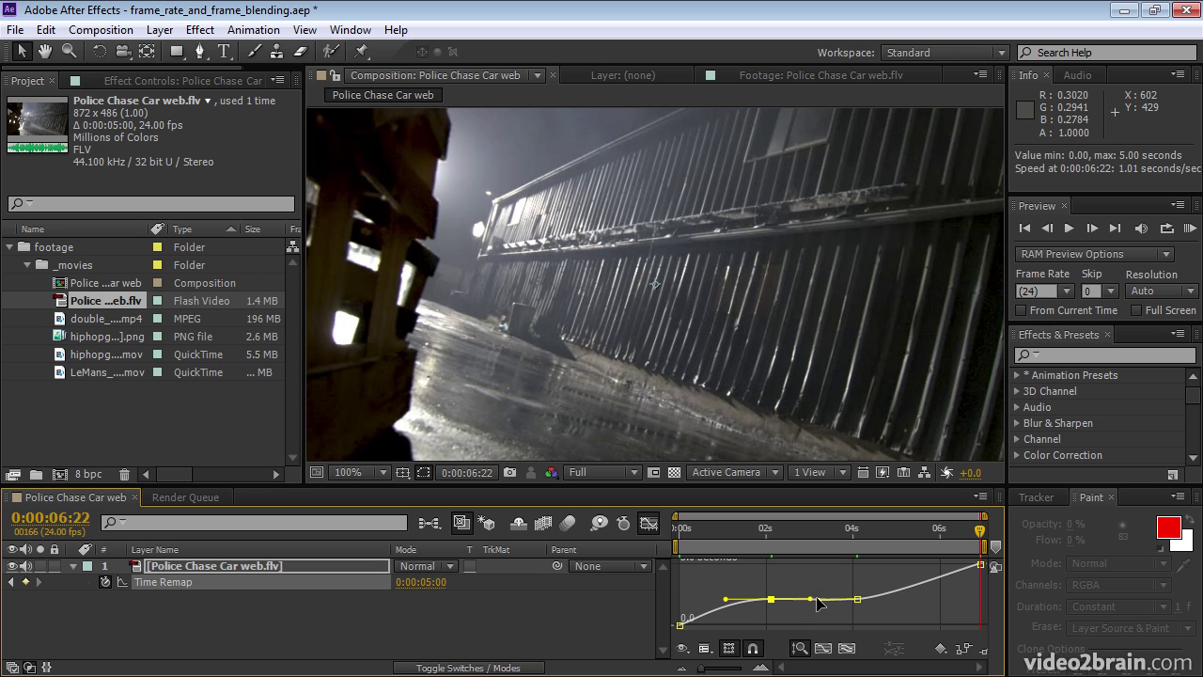
left_click(820, 601)
left_click(932, 606)
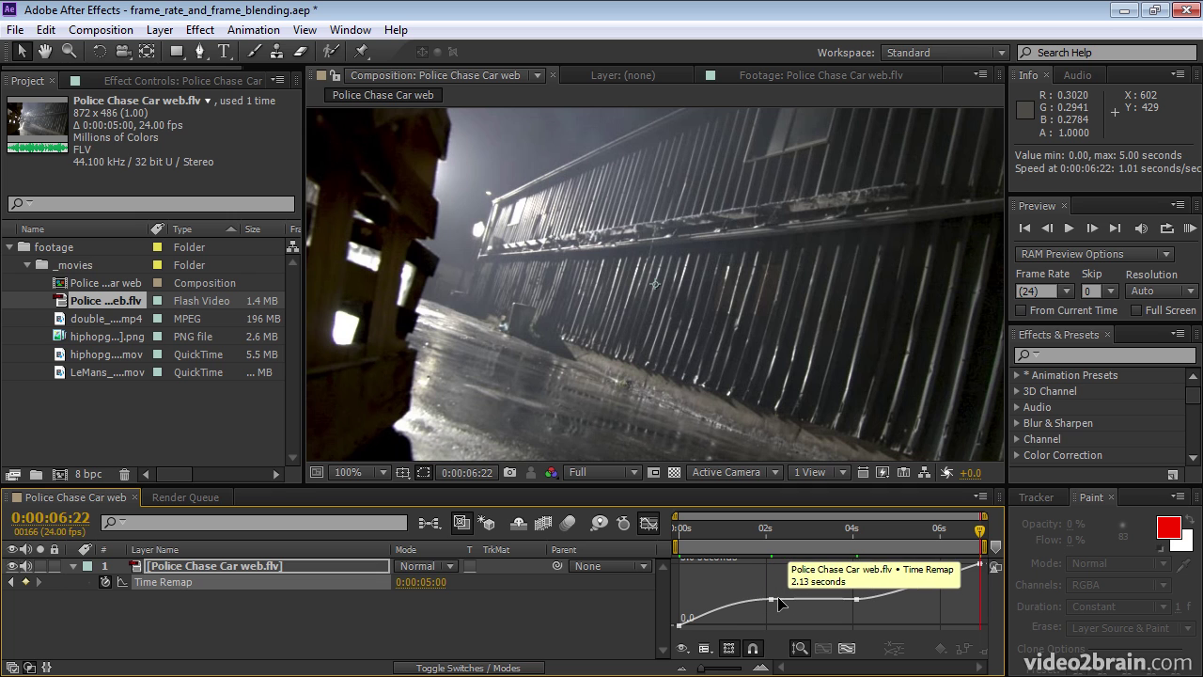
key("Delete")
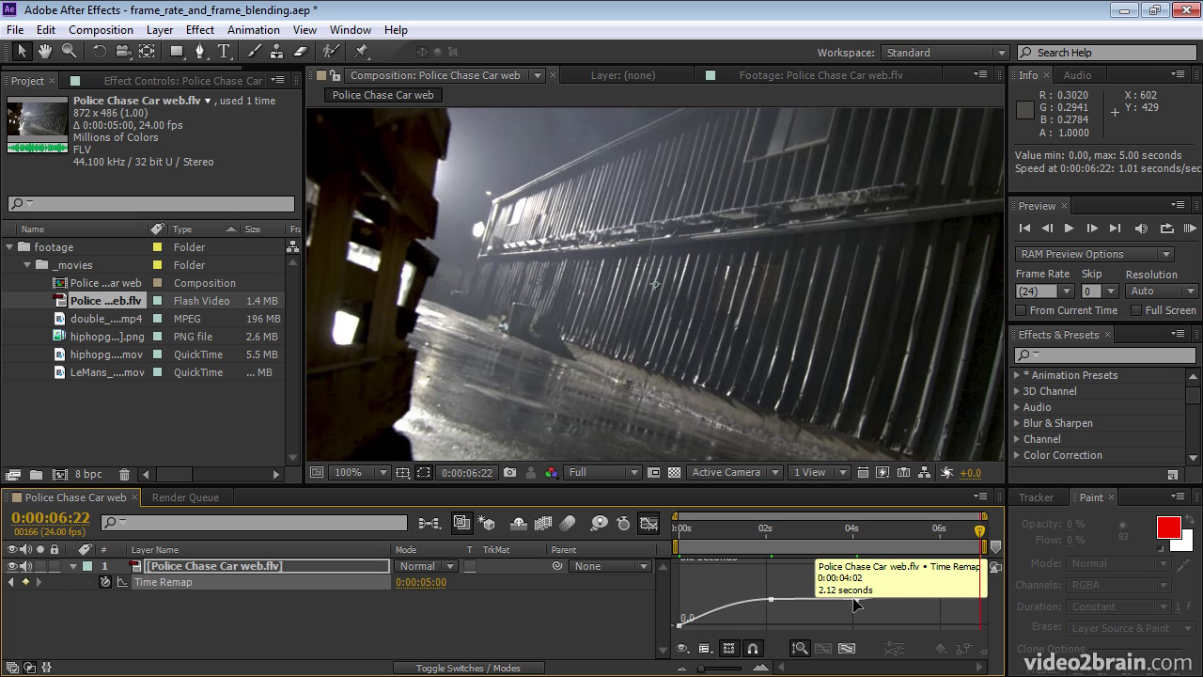
key("ctrl+z")
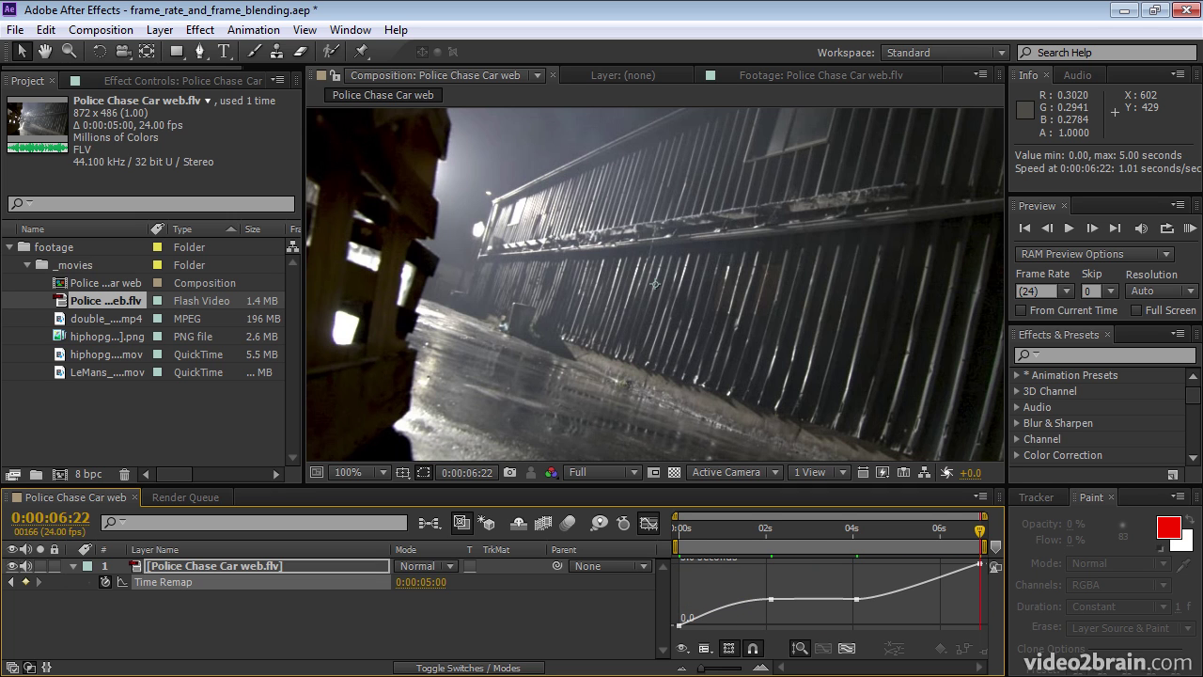
- RAM-preview the eased freeze and marquee-select the two middle Time Remap keyframes
left_click(1189, 227)
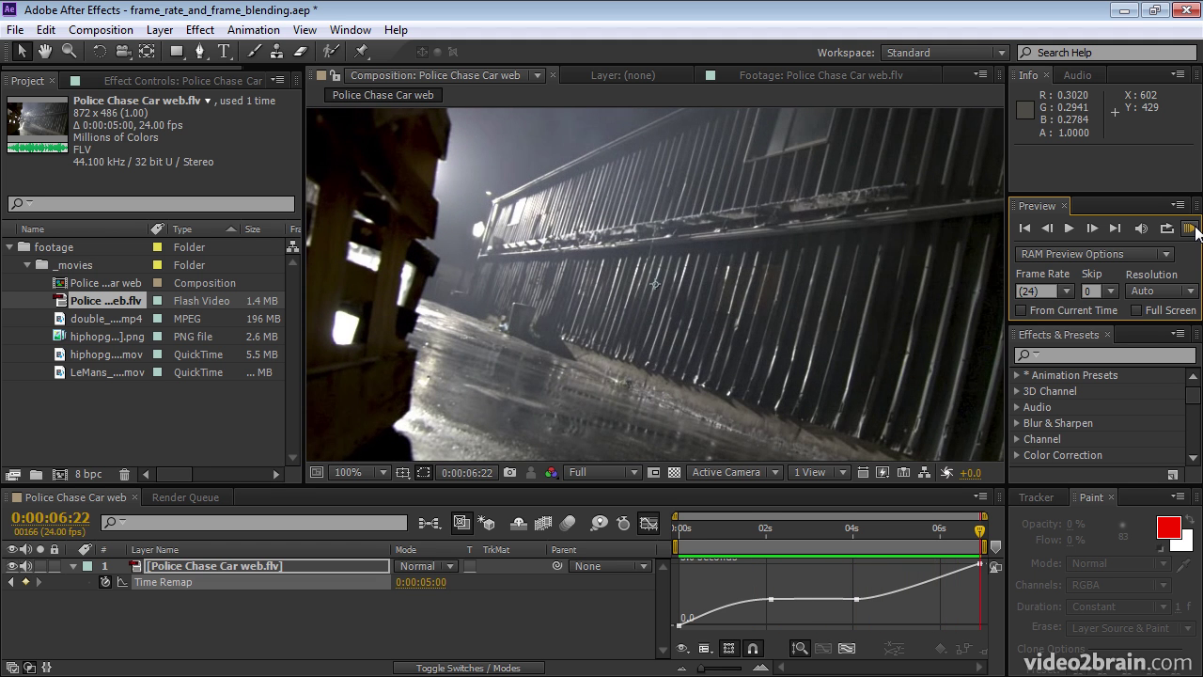
left_click_drag(887, 615, 743, 587)
- Delete the hold keyframes, set the first keyframe to 5.00 s and the last to 4 s, then preview
key("Delete")
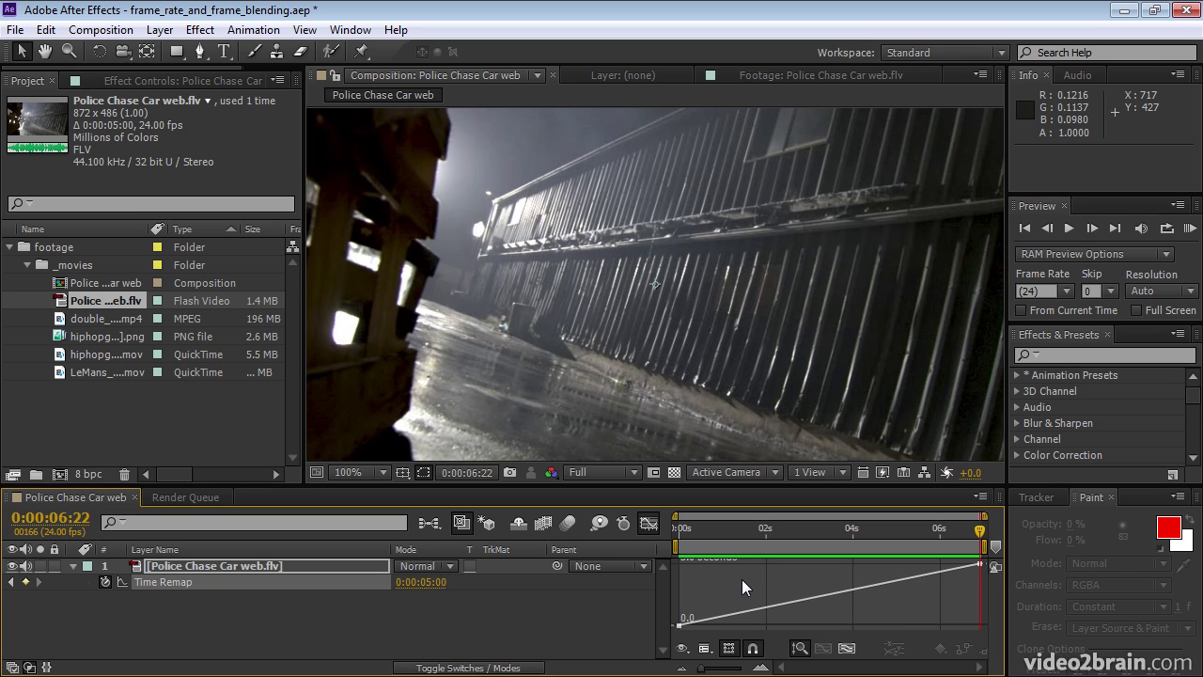
left_click(683, 624)
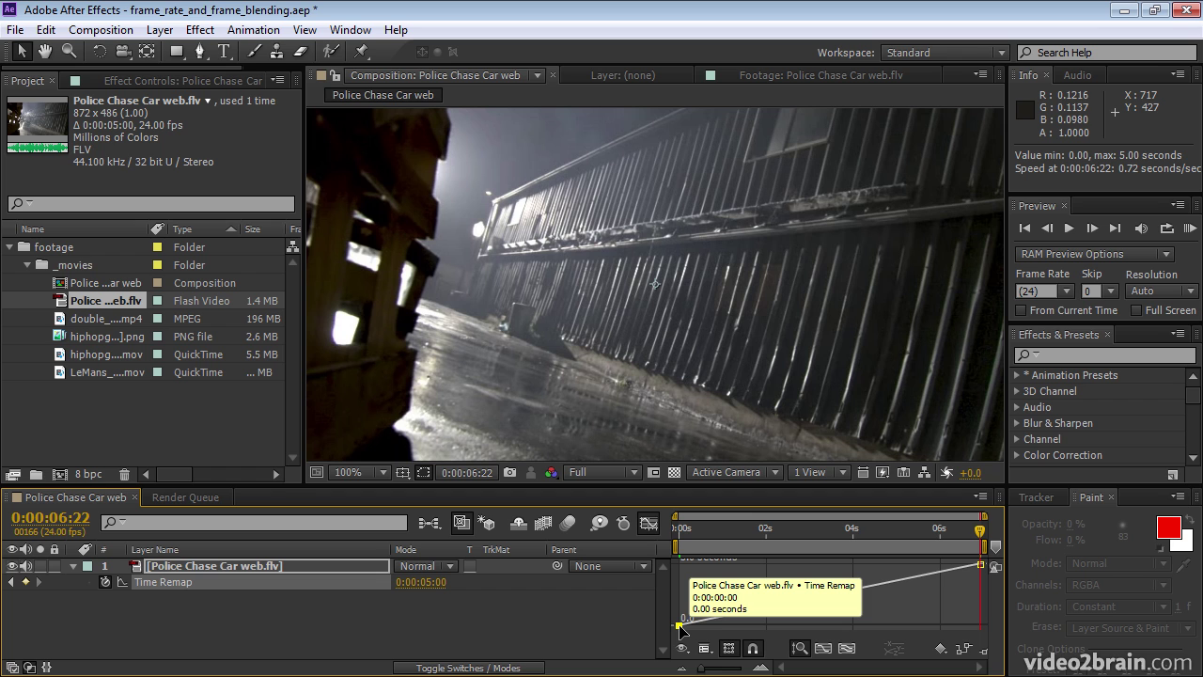
left_click_drag(684, 627, 688, 568)
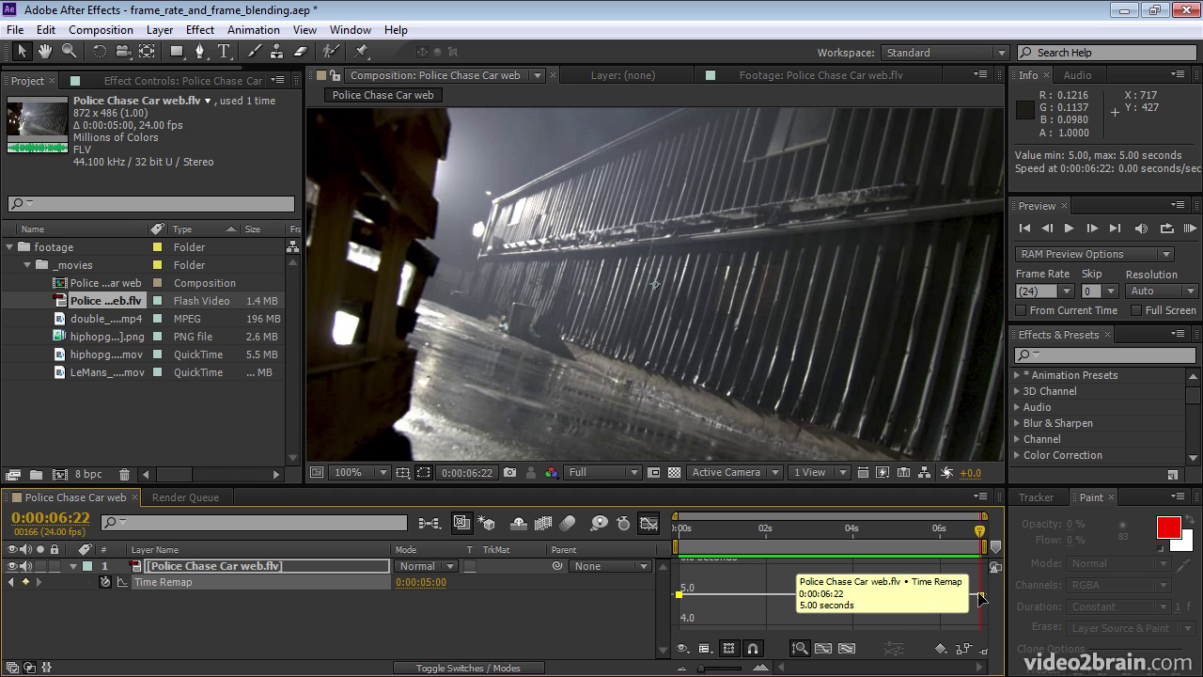
left_click_drag(980, 595, 978, 628)
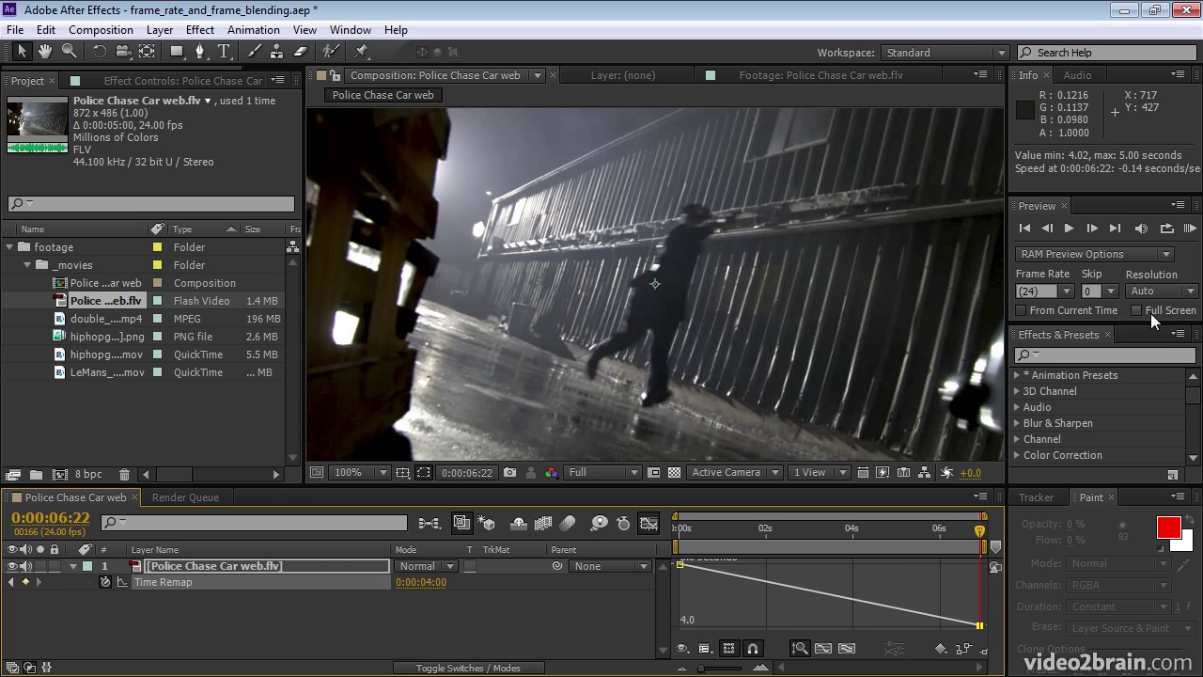
left_click(1190, 228)
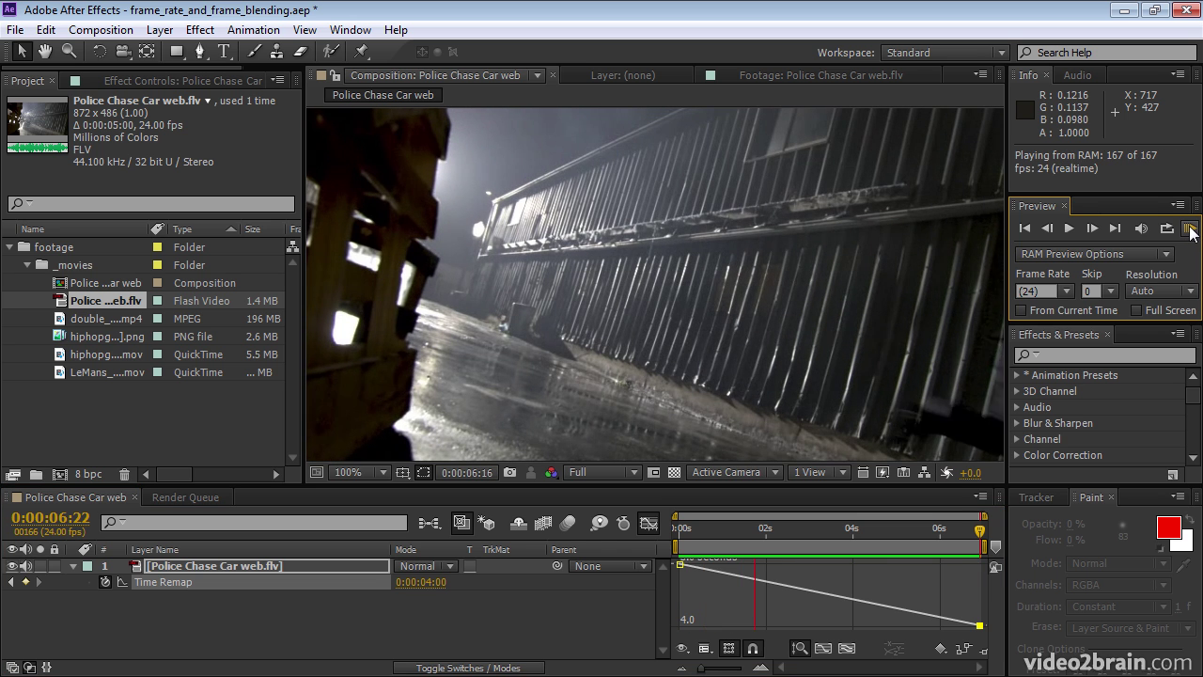
key("space")
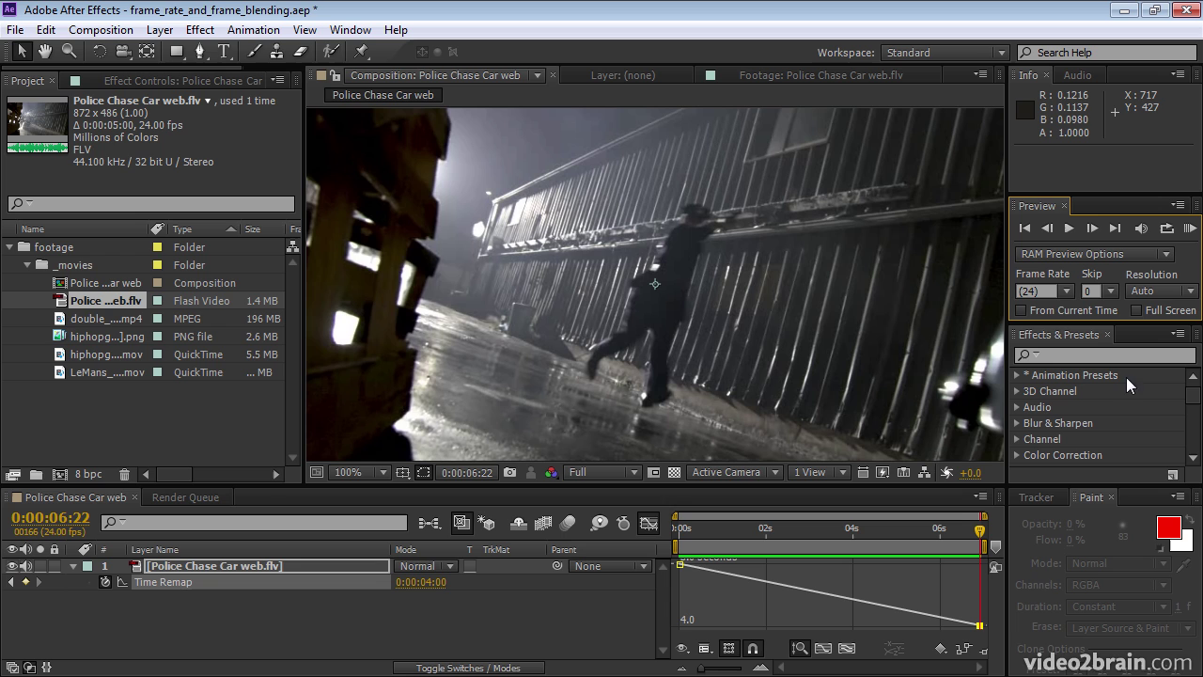
- Set the last Time Remap keyframe at the composition's end to 0:00:00:00 and preview the reversed clip
left_click(650, 524)
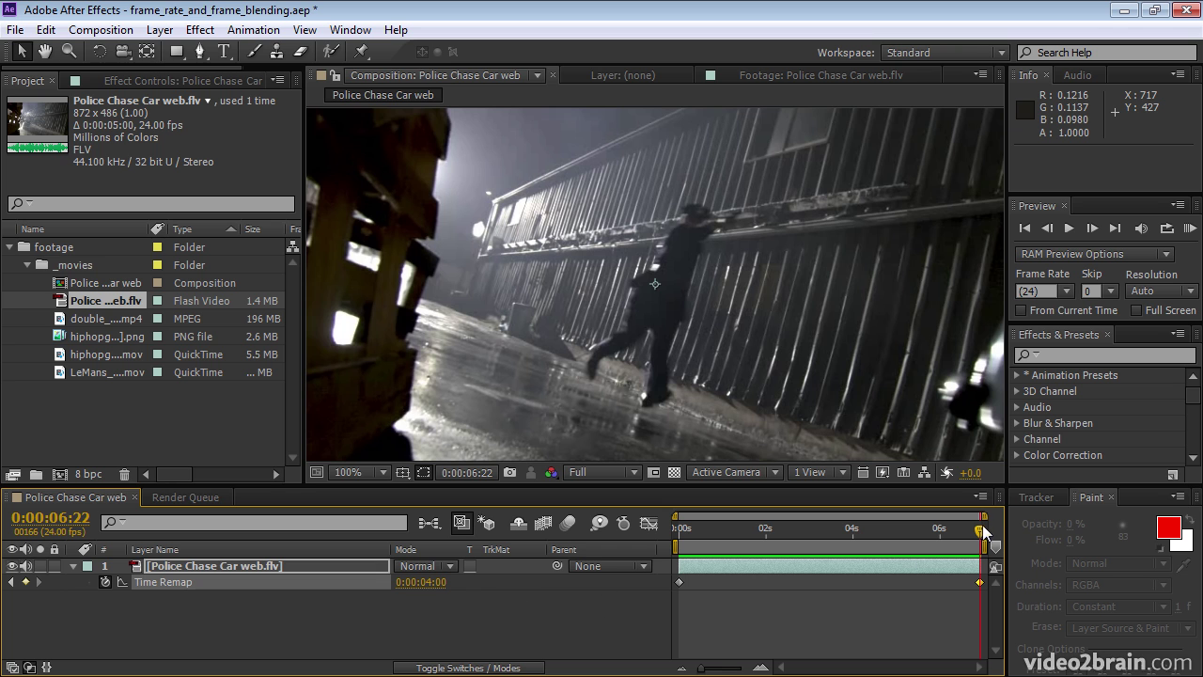
left_click_drag(983, 531, 593, 589)
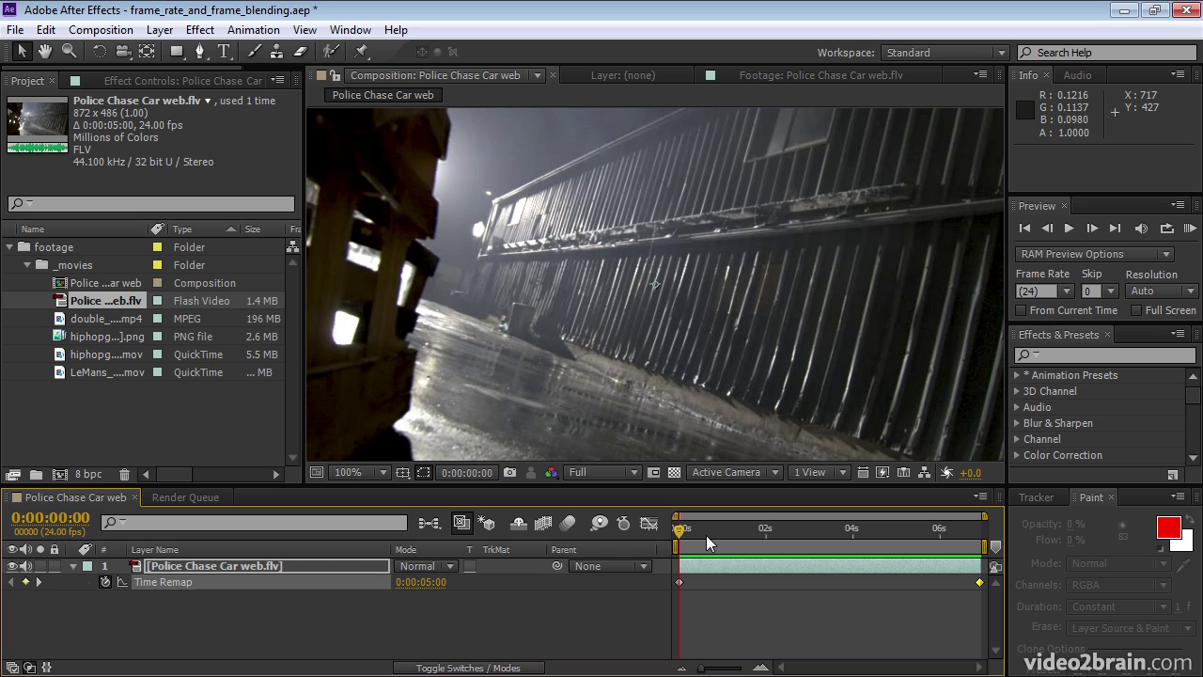
left_click_drag(679, 529, 1001, 534)
left_click(434, 585)
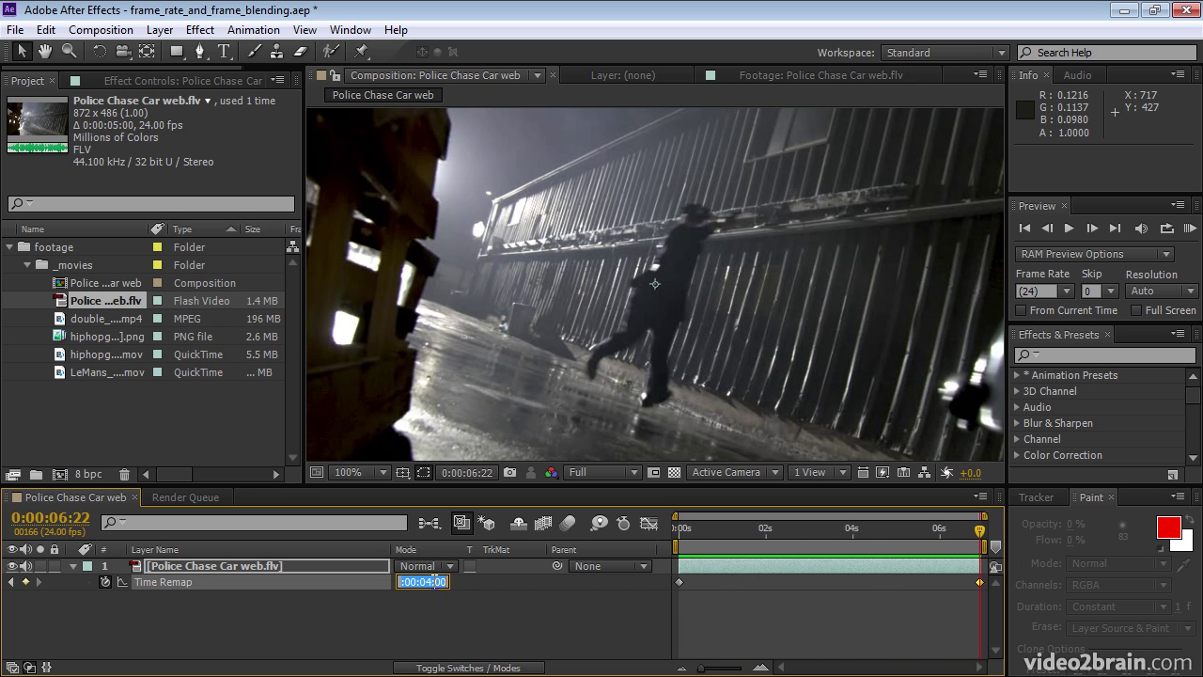
type("0")
key("Return")
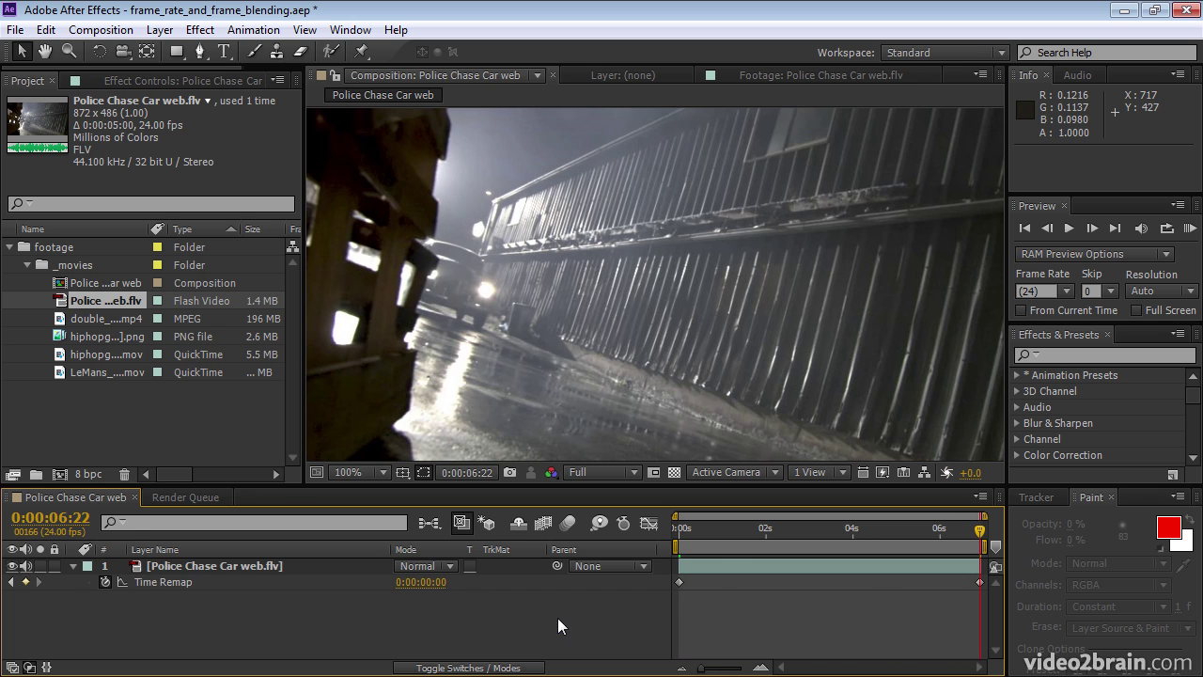
left_click(1190, 229)
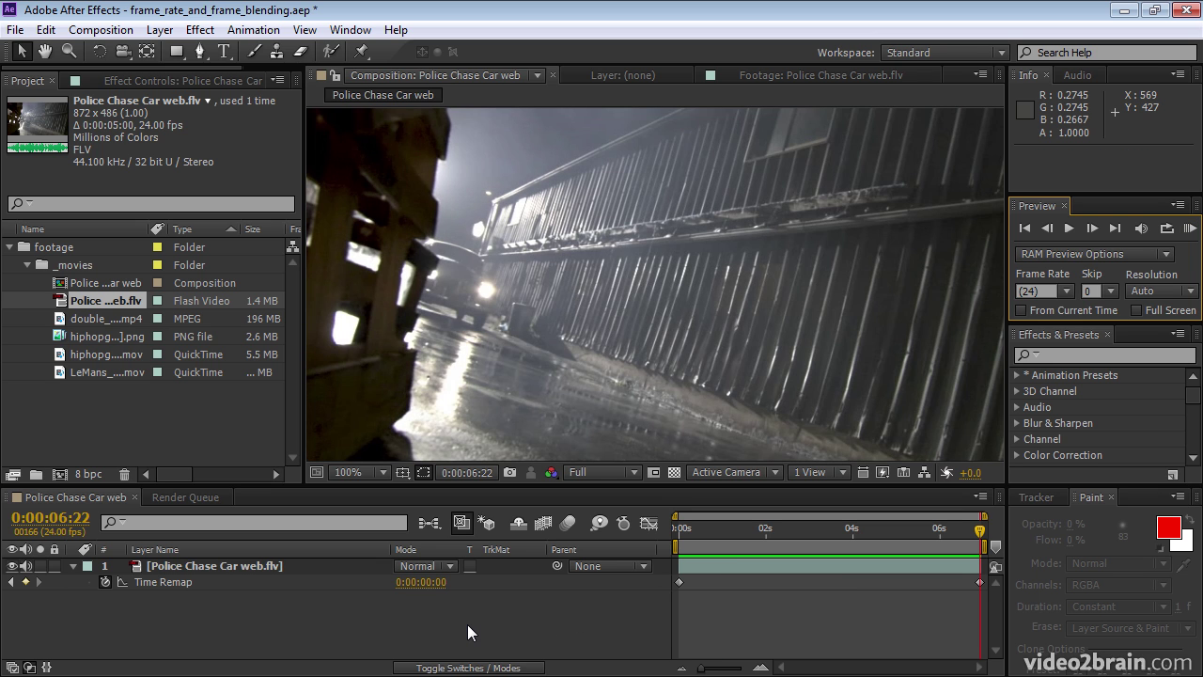
- Switch off Time Remapping on the Police Chase Car layer and scrub the restored footage
left_click(159, 582)
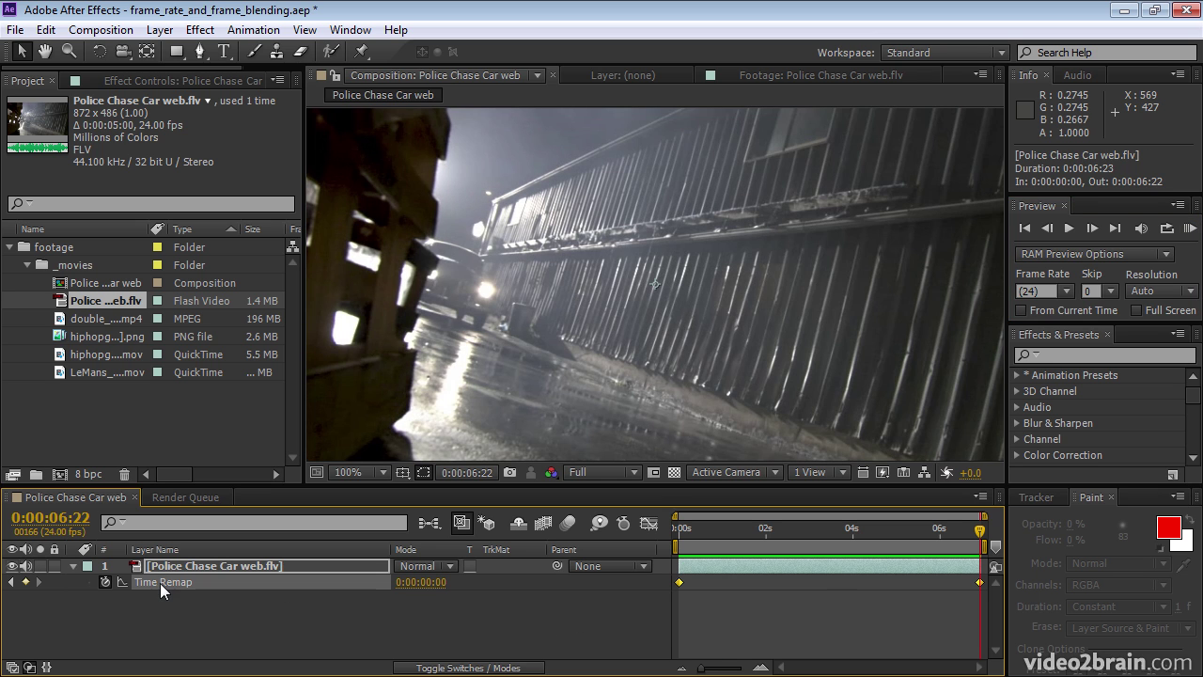
left_click(105, 581)
left_click_drag(942, 531, 665, 530)
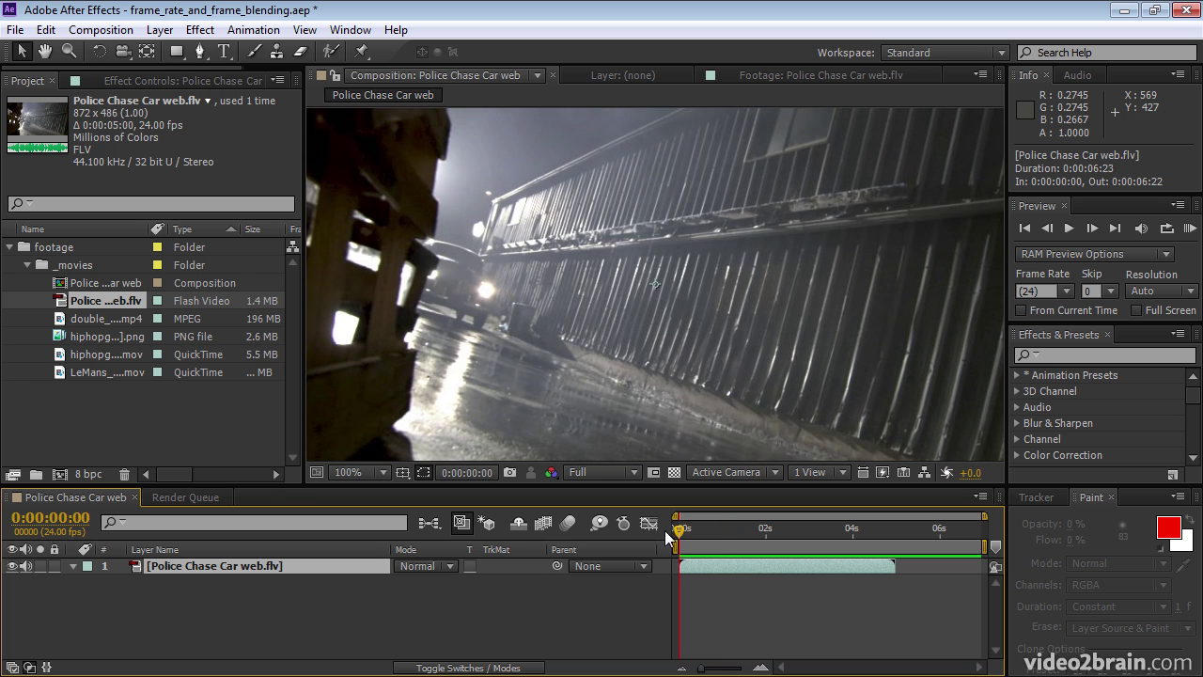
- Apply Layer > Time > Time-Reverse Layer to play the car clip backwards
left_click(160, 29)
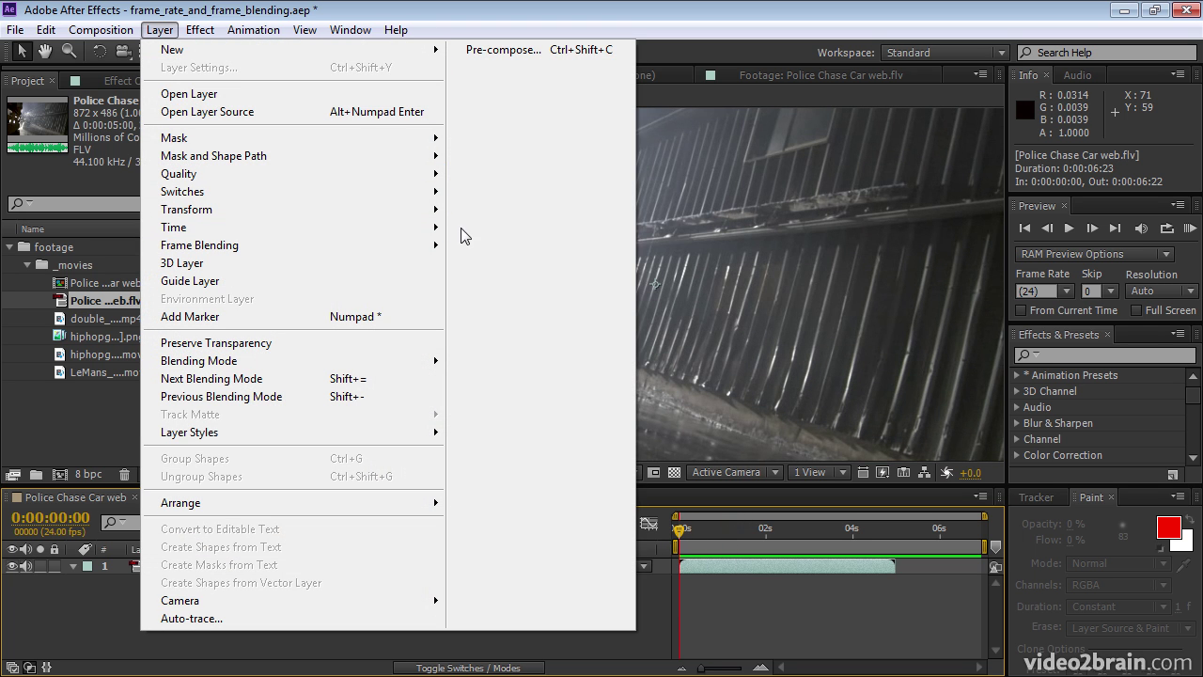
mouse_move(439, 229)
left_click(522, 250)
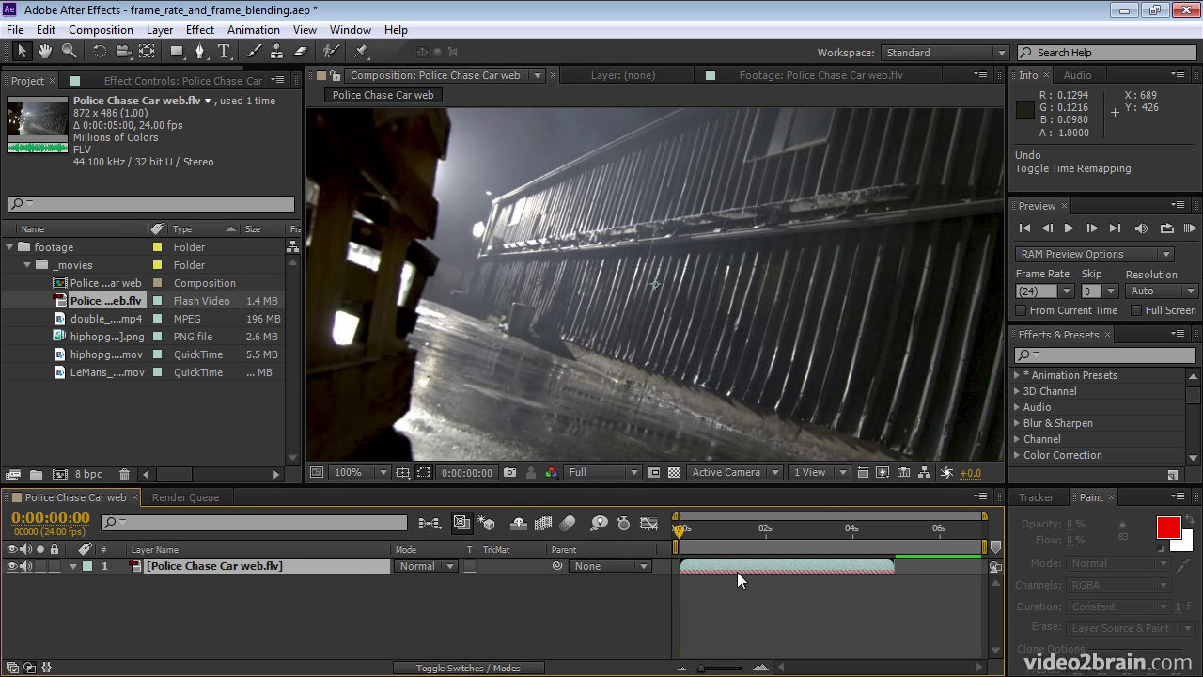
left_click(1190, 229)
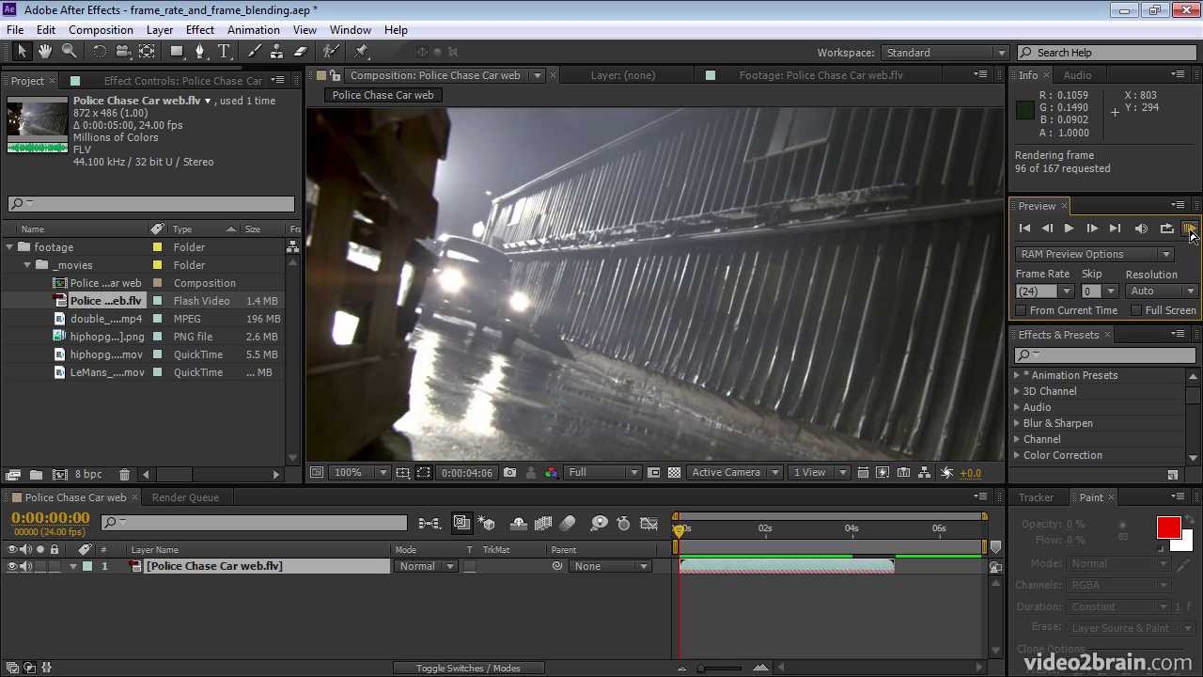